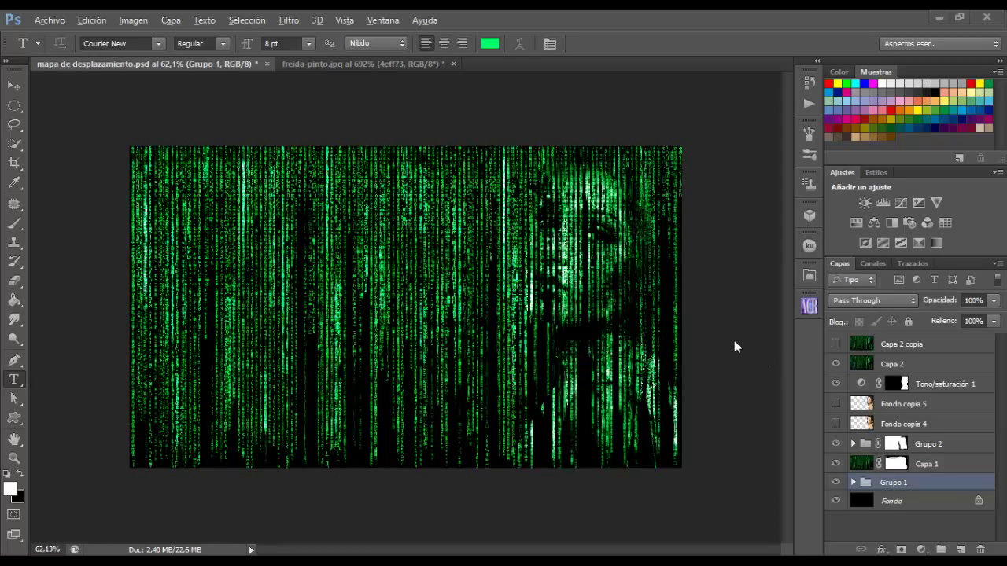
Create a 1200 × 700 pixel document and fill its background with black.
key("ctrl+n")
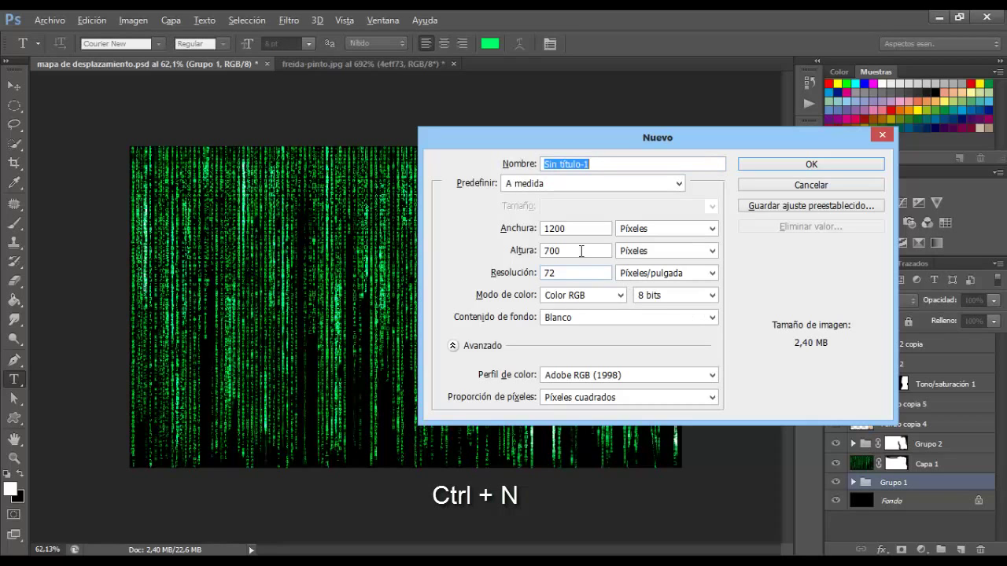
double_click(595, 228)
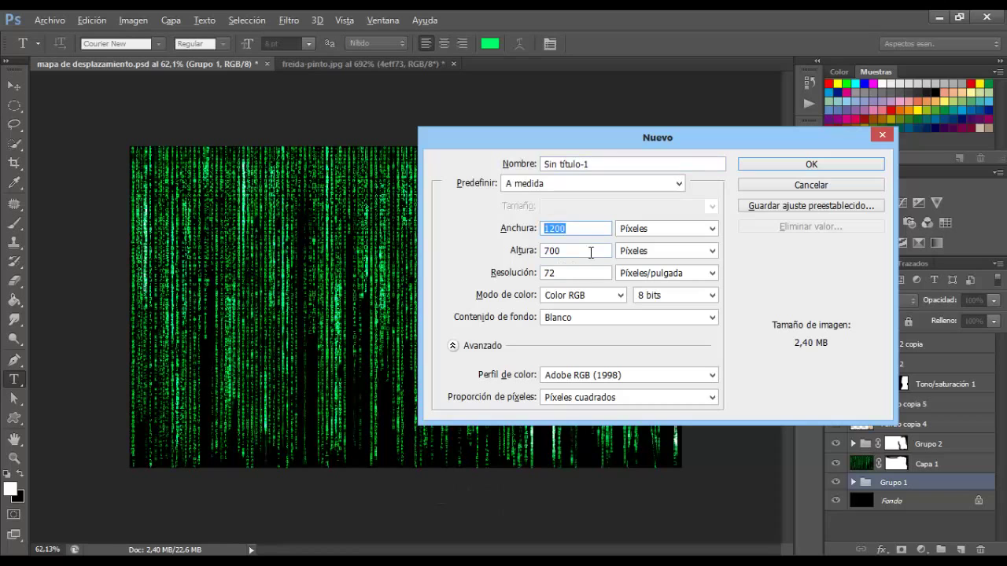
double_click(589, 252)
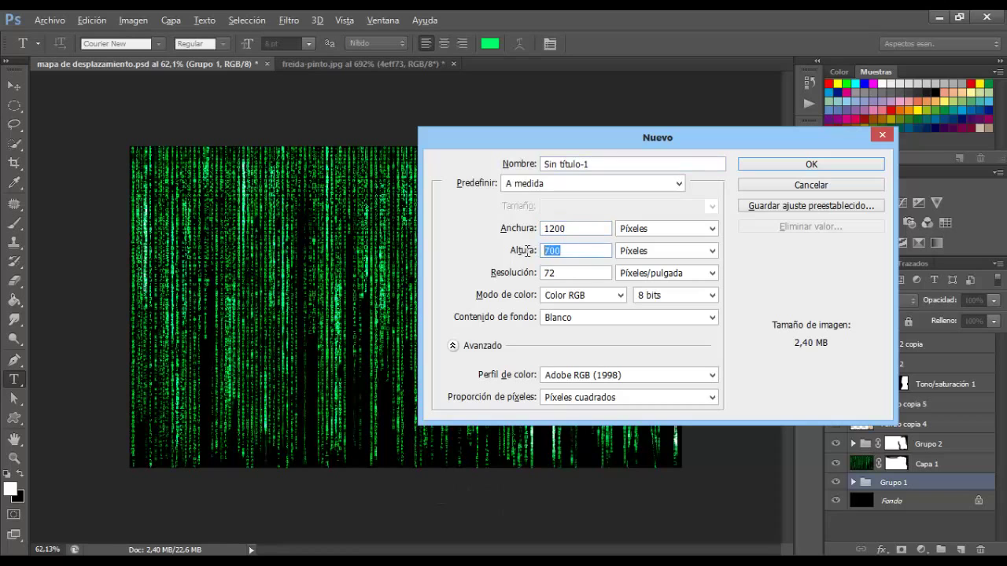
left_click(758, 166)
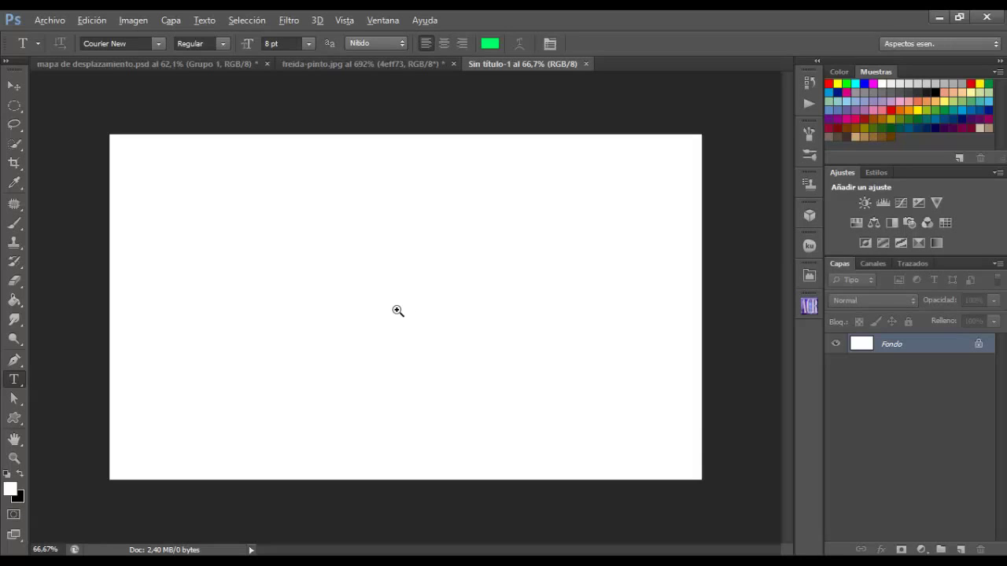
key("ctrl+BackSpace")
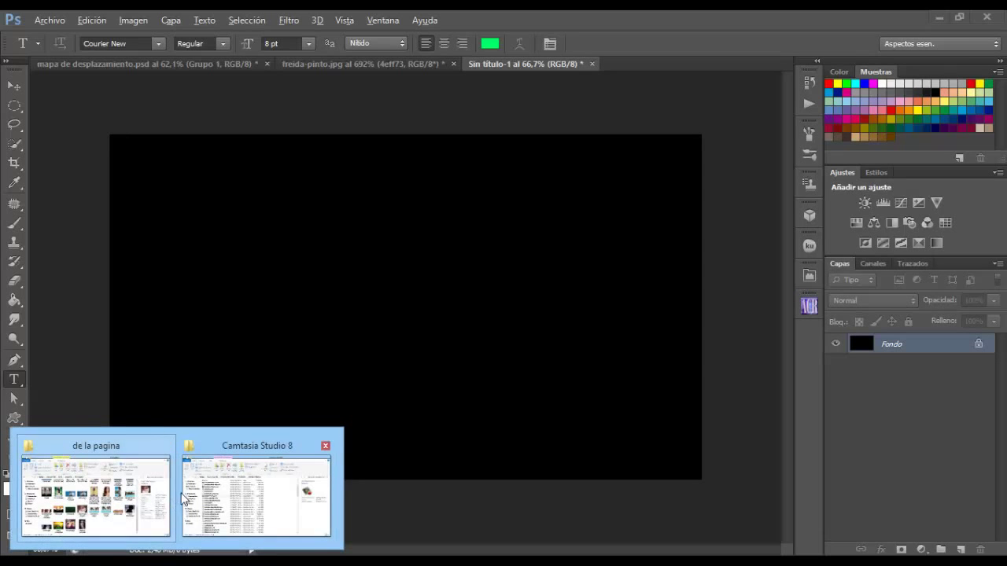
Open mujer bola luz.jpg as raw text in a new Notepad window.
left_click(101, 498)
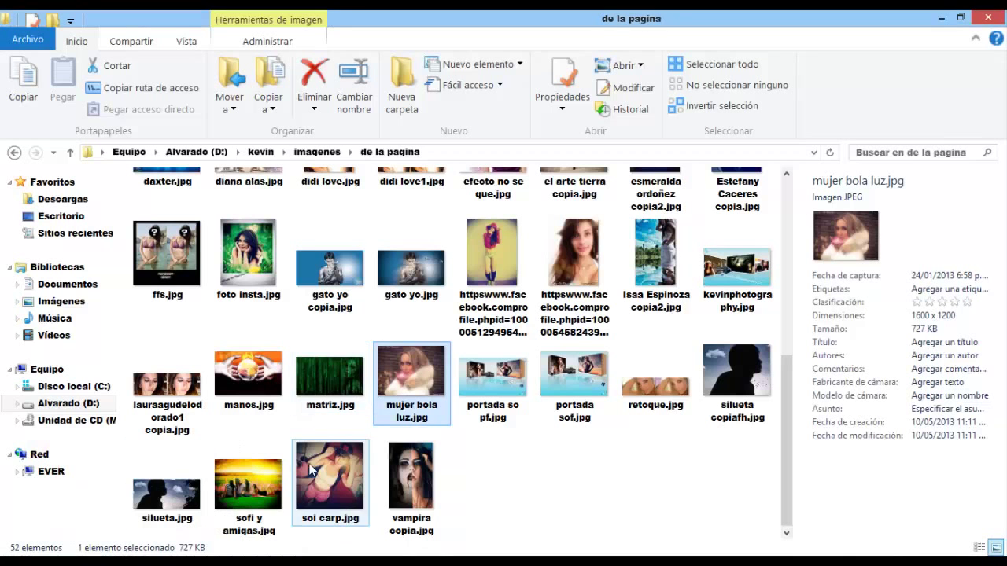
left_click(266, 526)
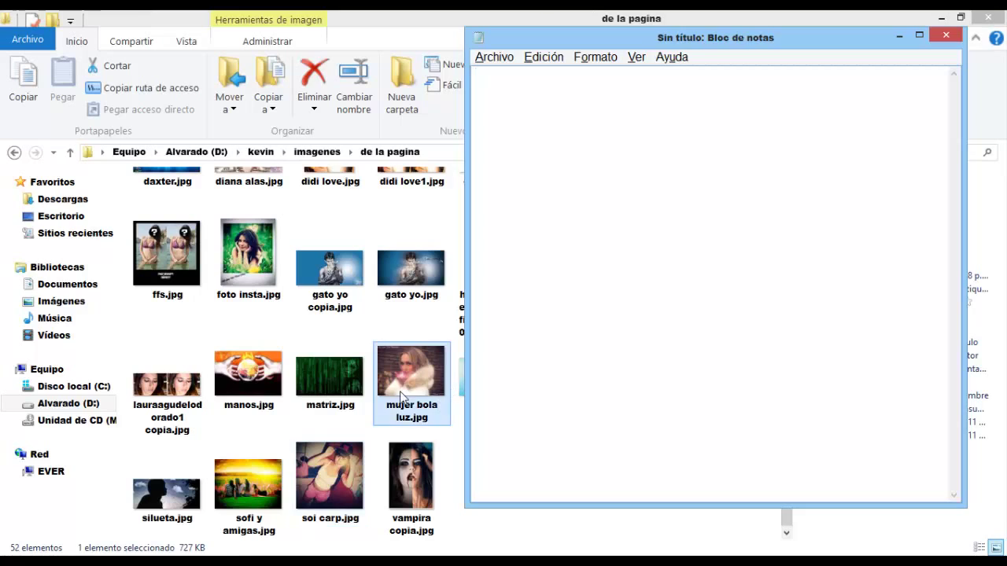
left_click_drag(401, 397, 540, 347)
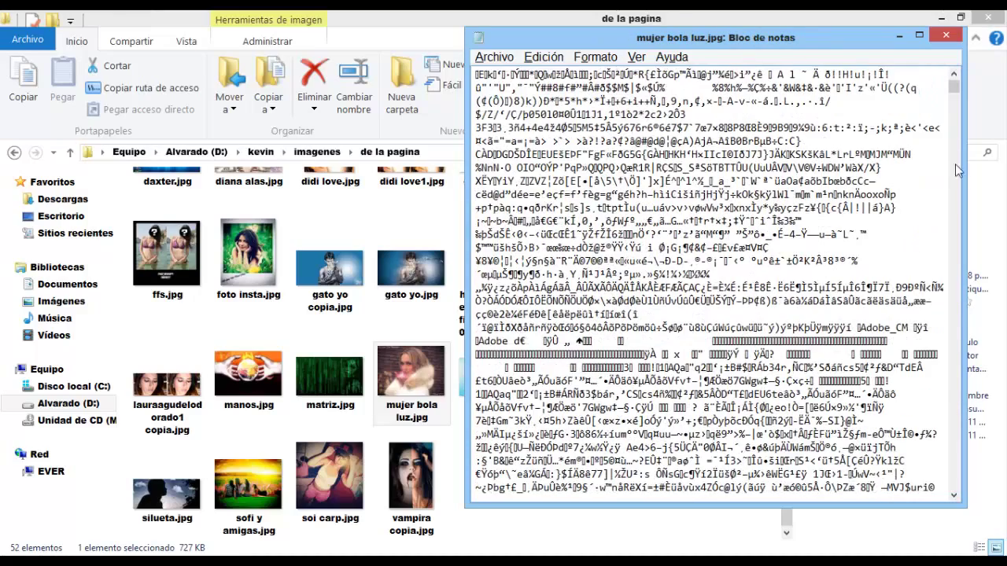
left_click_drag(953, 90, 953, 168)
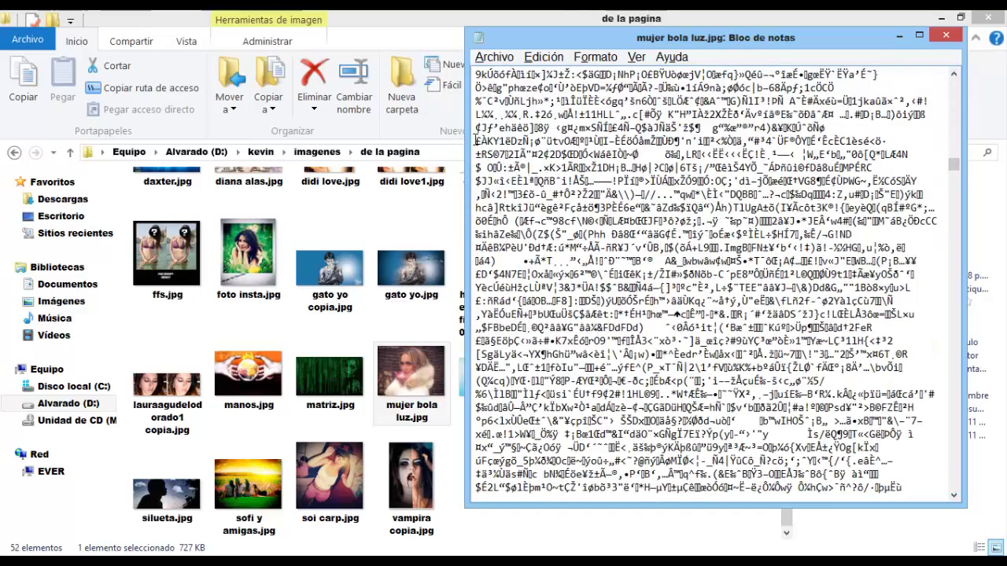
Copy a large block of the file's garbled characters and close Notepad.
mouse_move(475, 140)
left_mouse_down()
mouse_move(676, 434)
mouse_move(724, 543)
left_mouse_up()
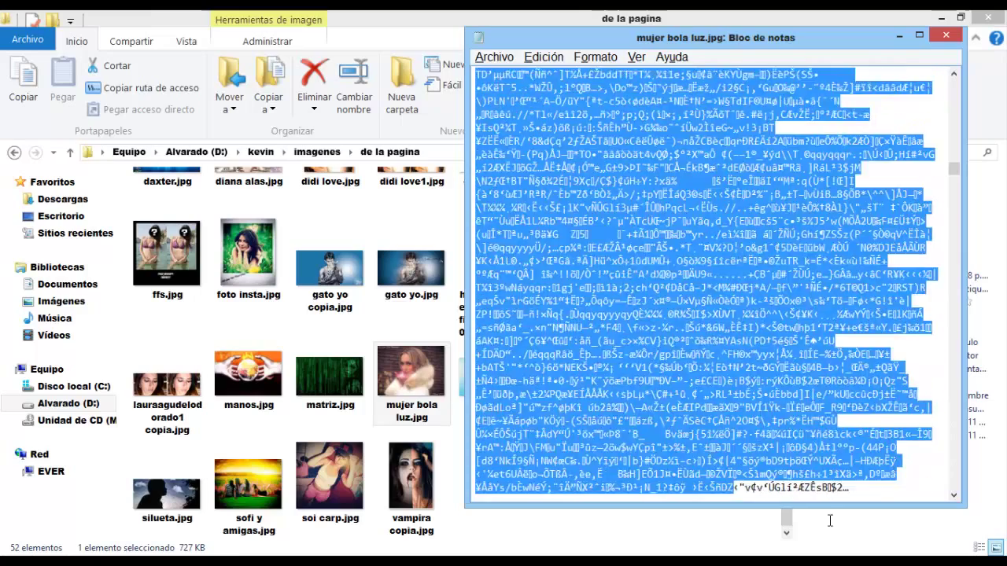
left_click_drag(724, 487, 866, 493)
right_click(733, 323)
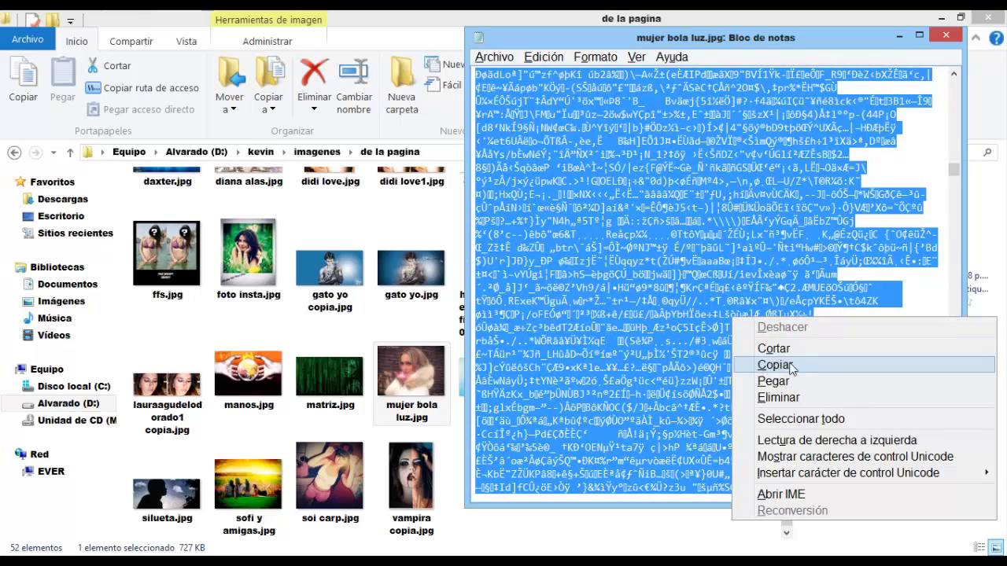
left_click(946, 39)
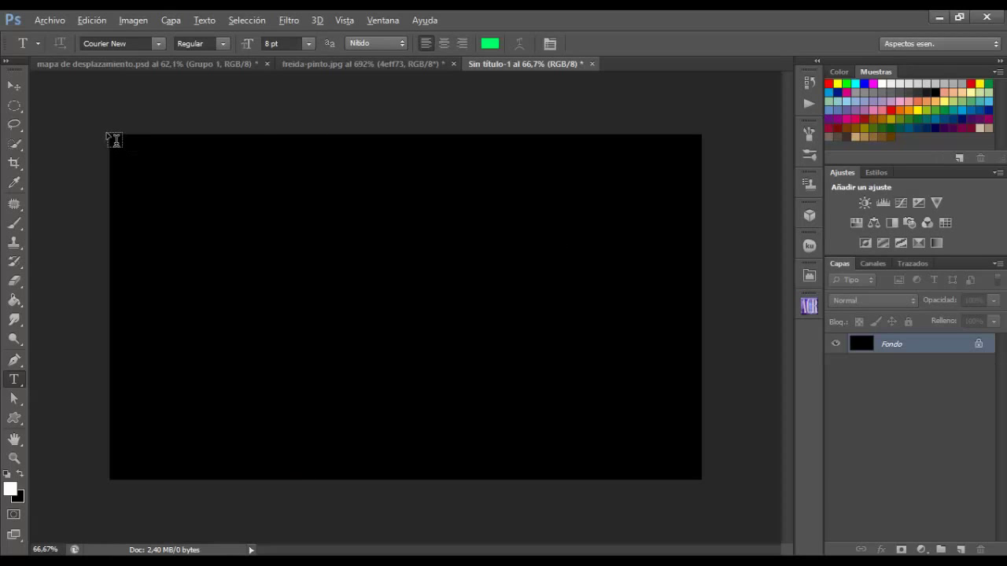
Paste the copied characters into a canvas-wide text box as committed vertical text.
mouse_move(111, 136)
left_mouse_down()
mouse_move(527, 358)
mouse_move(712, 479)
left_mouse_up()
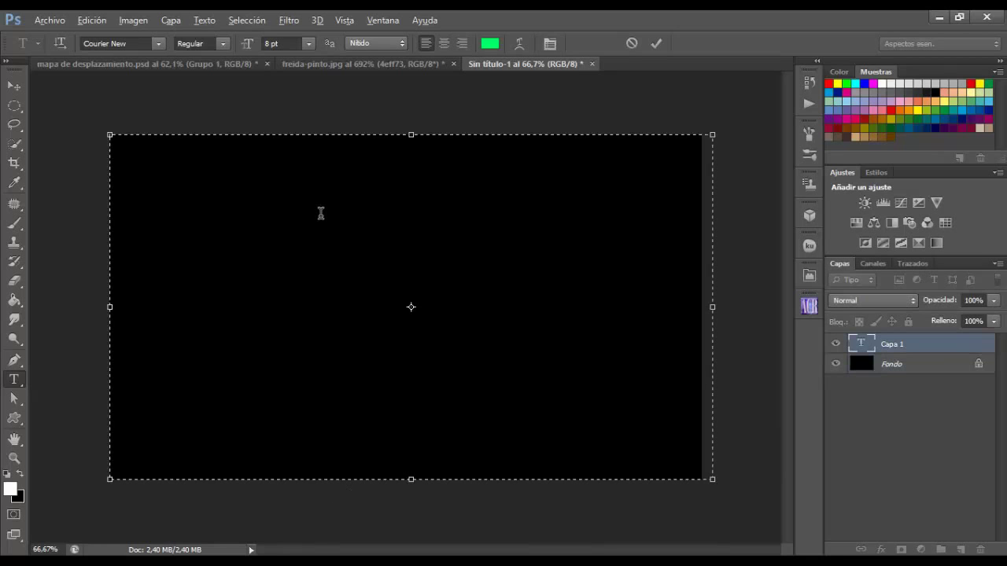
key("ctrl")
key("ctrl+v")
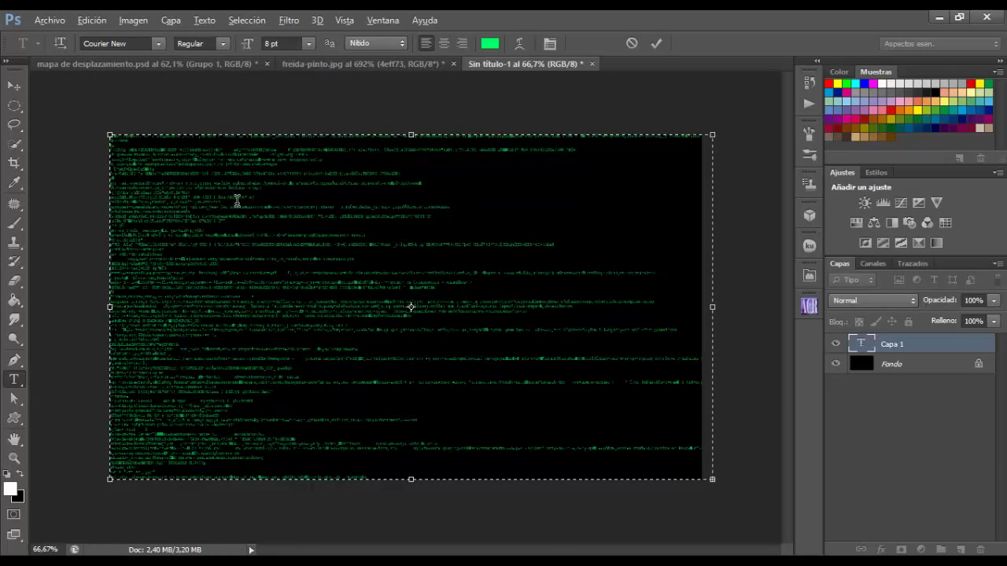
left_click(60, 43)
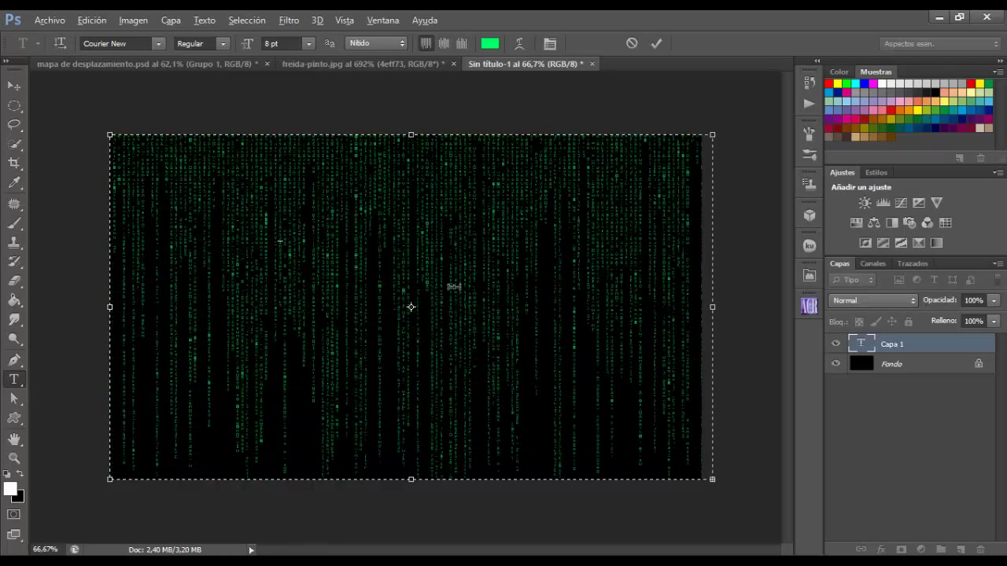
left_click(657, 43)
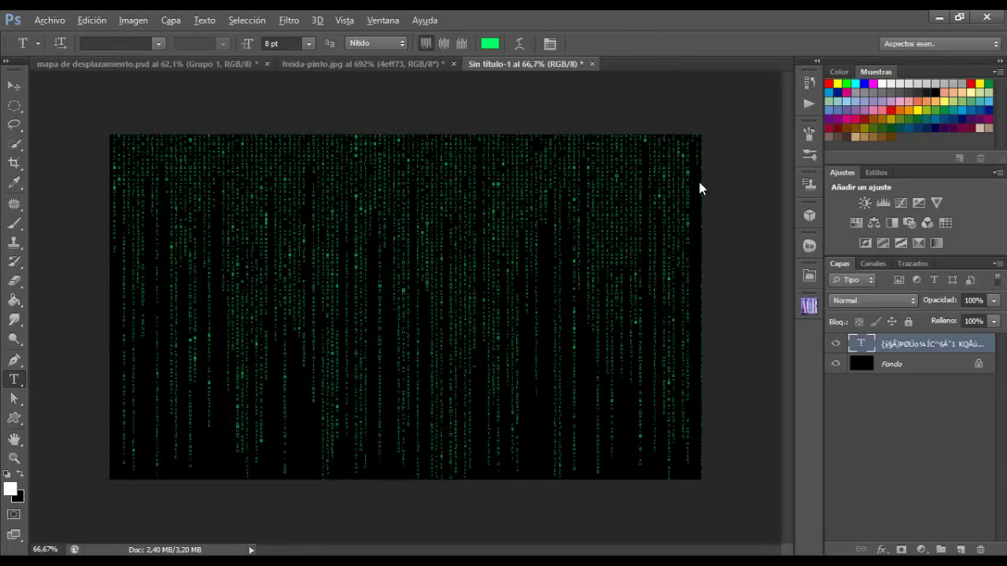
Colour the rain text green 4eff73 and duplicate the text layer.
left_click(494, 44)
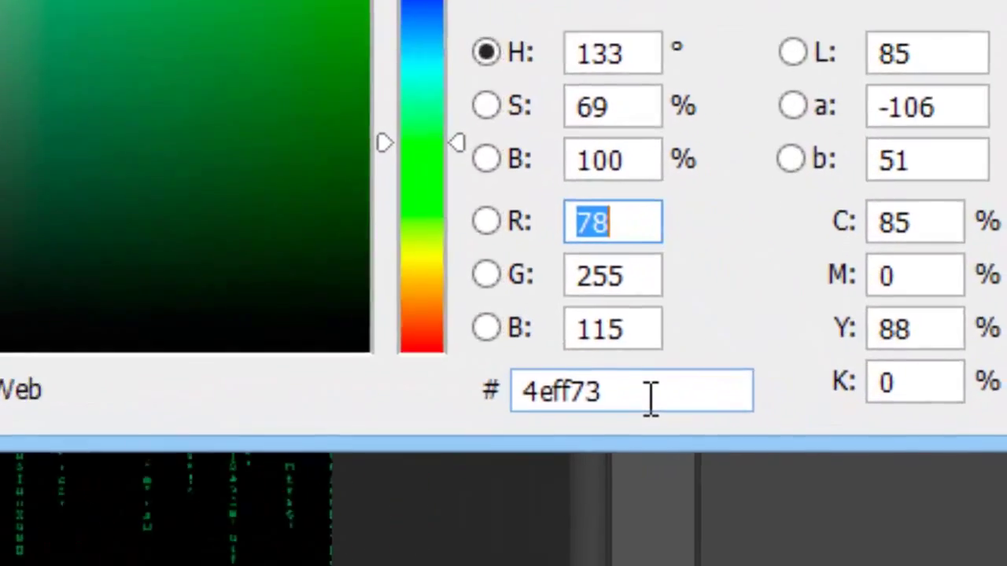
left_click(651, 397)
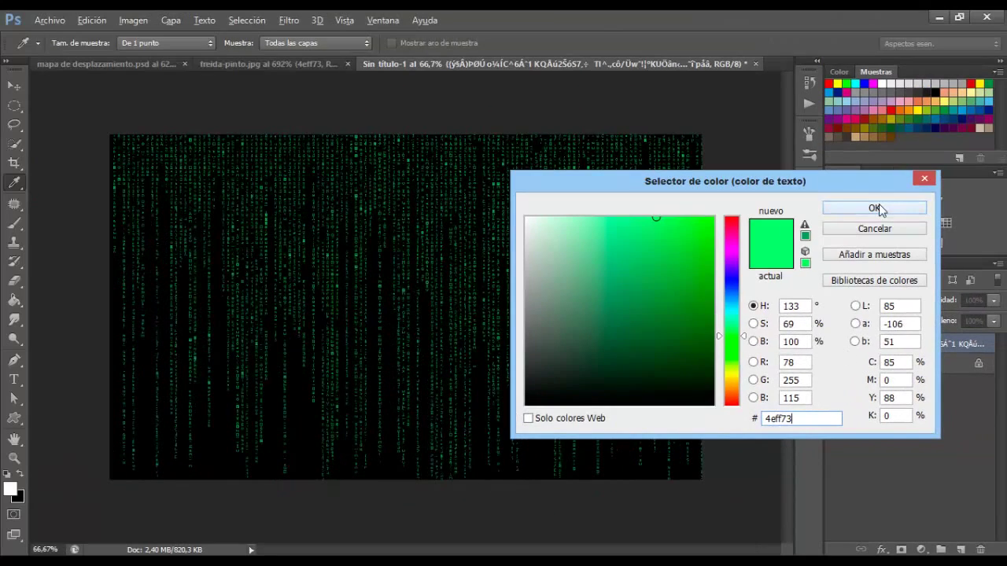
left_click(878, 207)
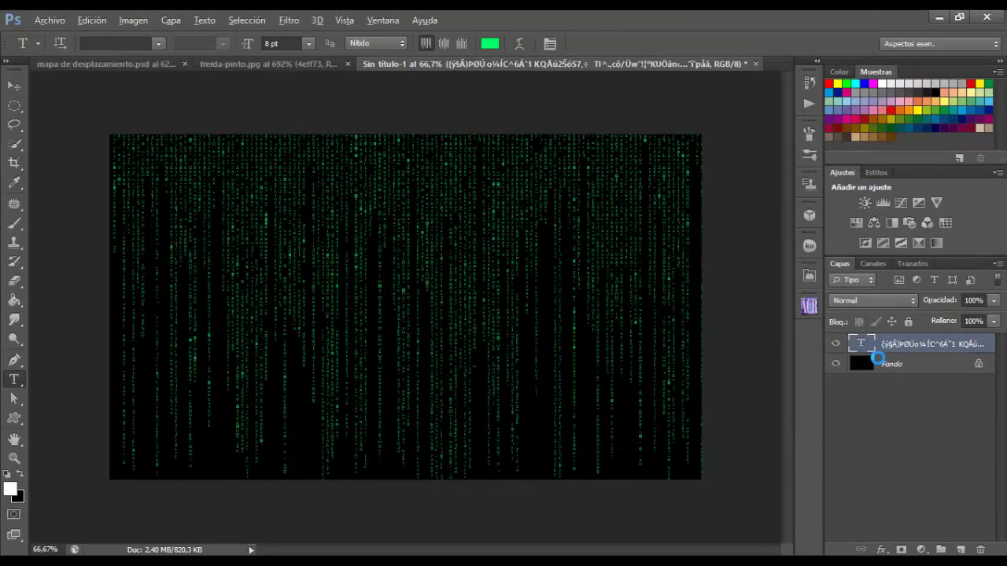
key("ctrl+j")
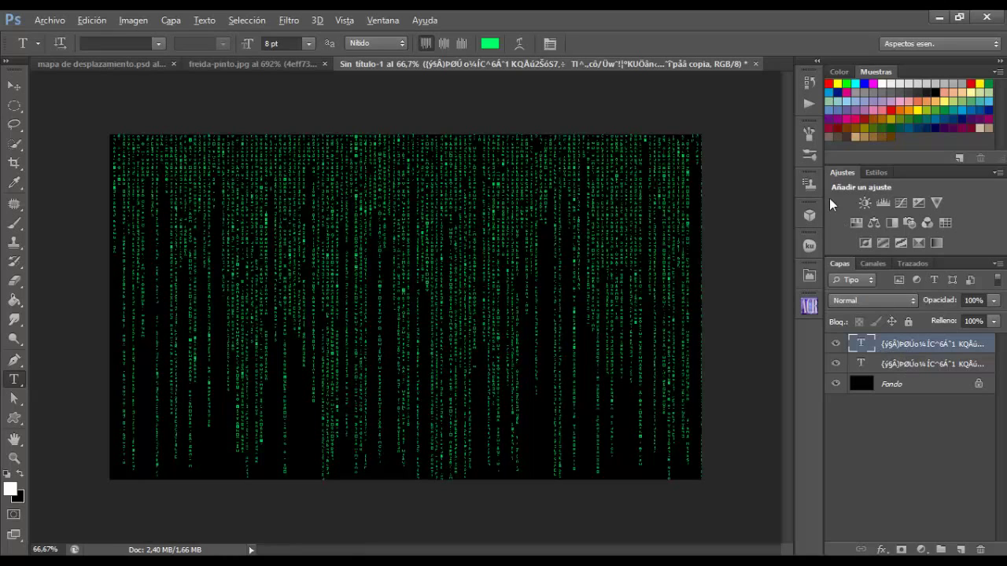
In the Character panel, set tracking 10 on the top text layer and 25 on the second.
left_click(383, 21)
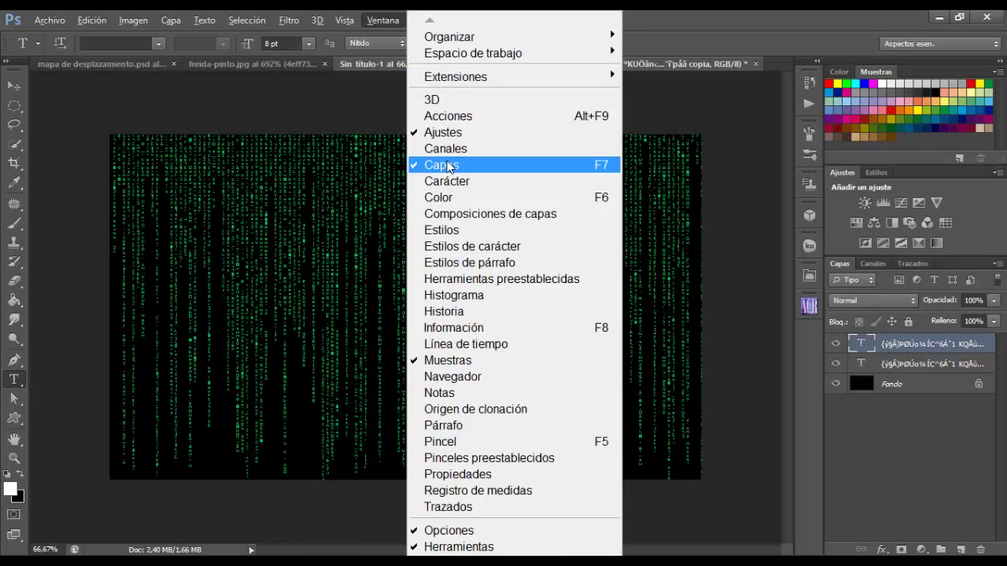
left_click(453, 181)
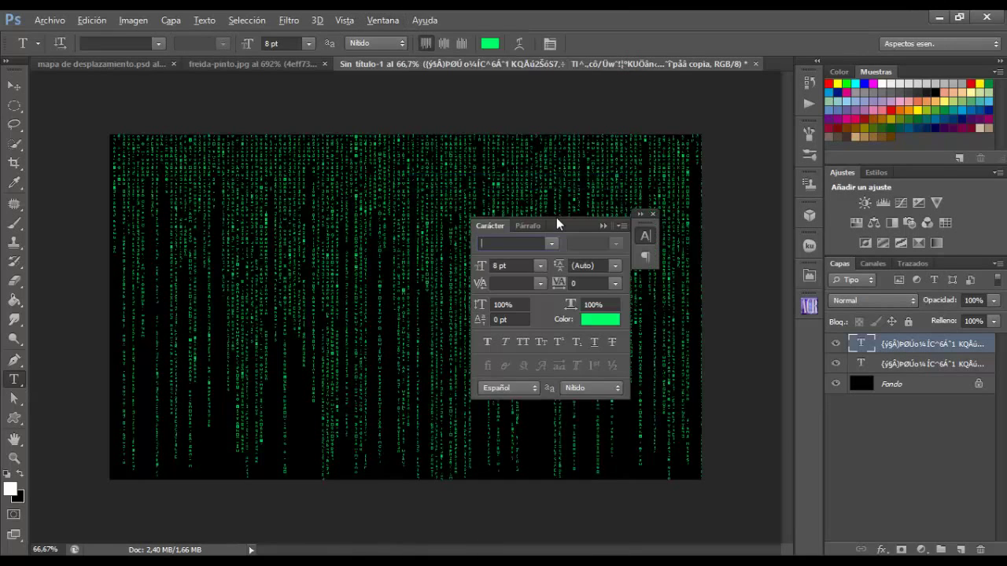
left_click_drag(590, 220, 695, 255)
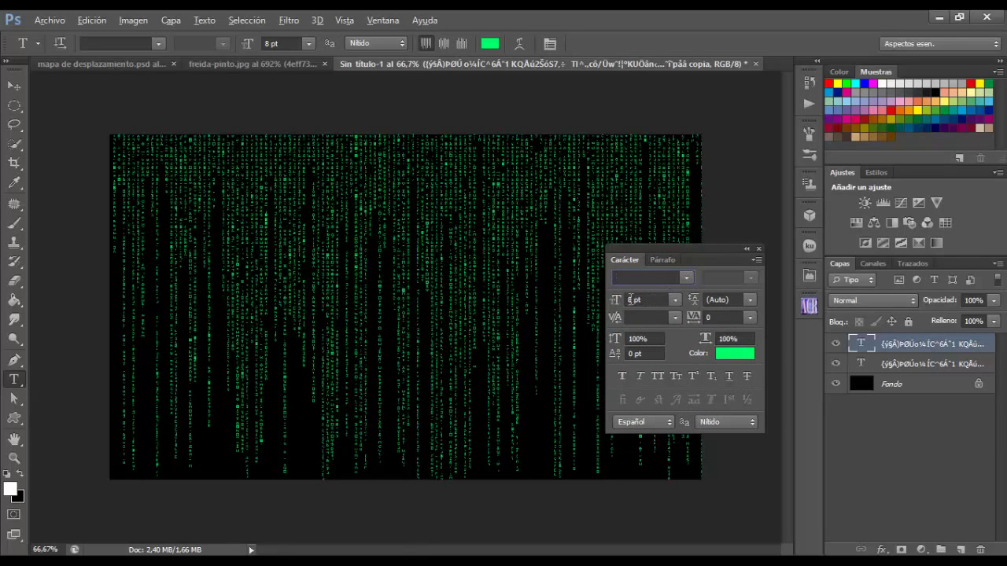
left_click(750, 317)
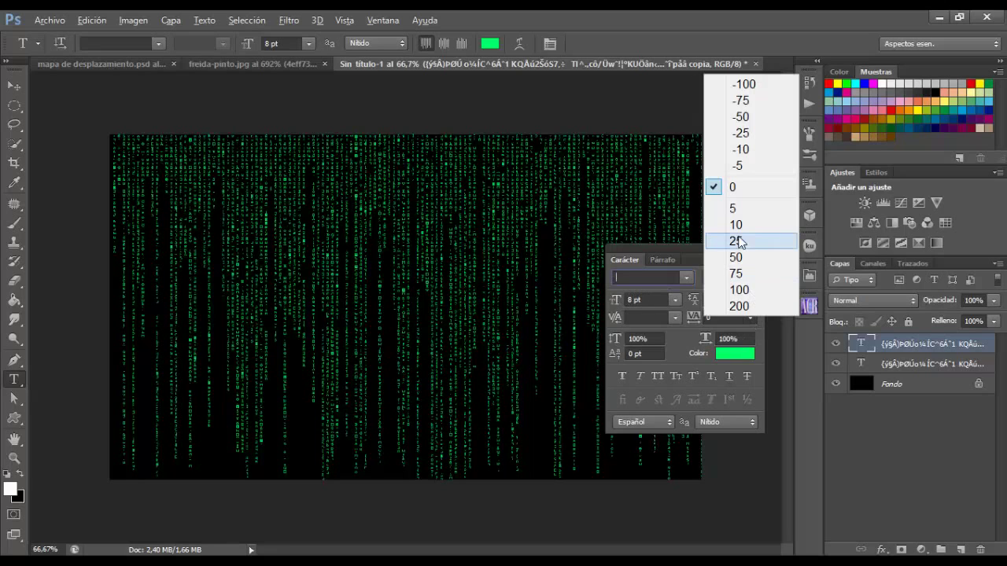
left_click(737, 226)
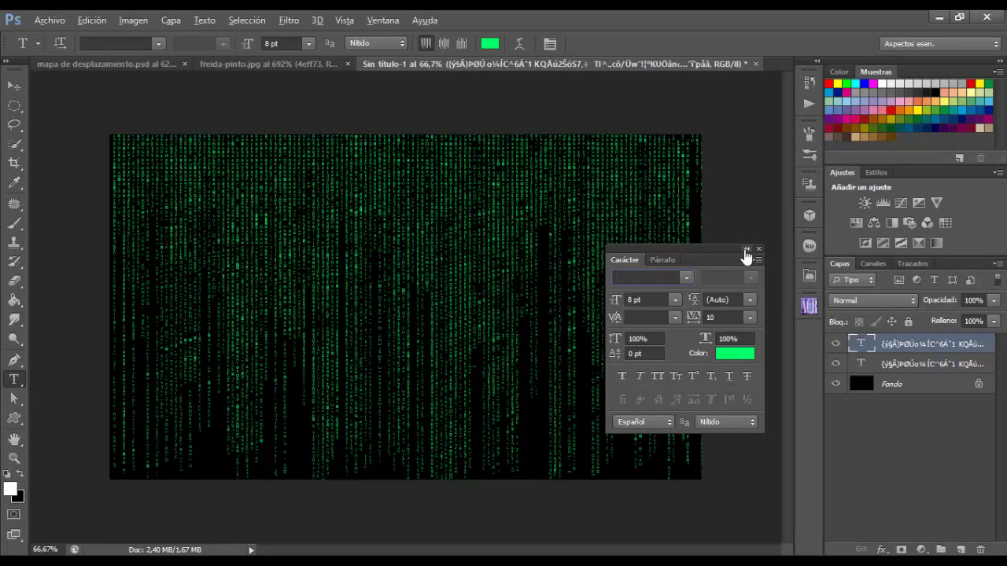
left_click(925, 365)
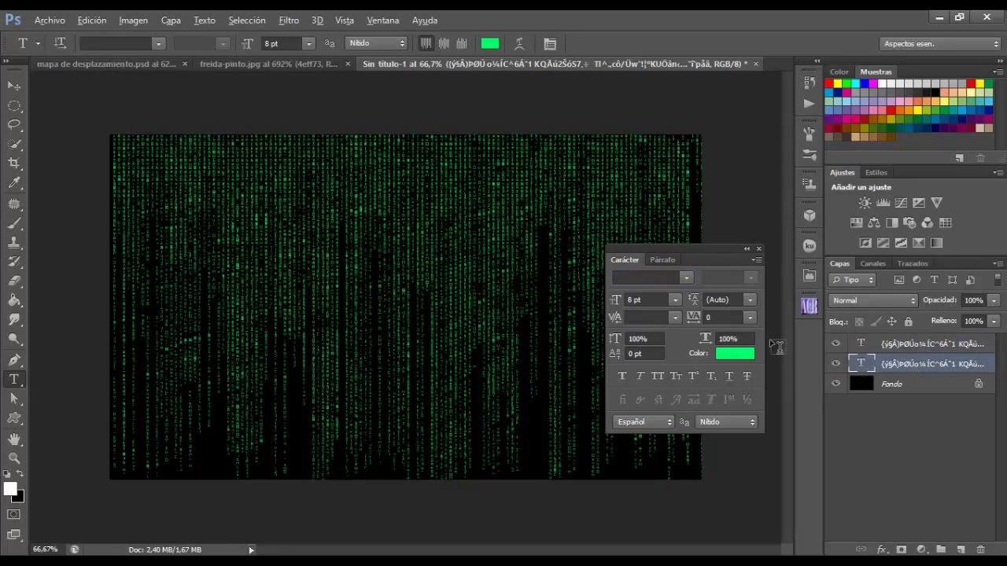
left_click(752, 318)
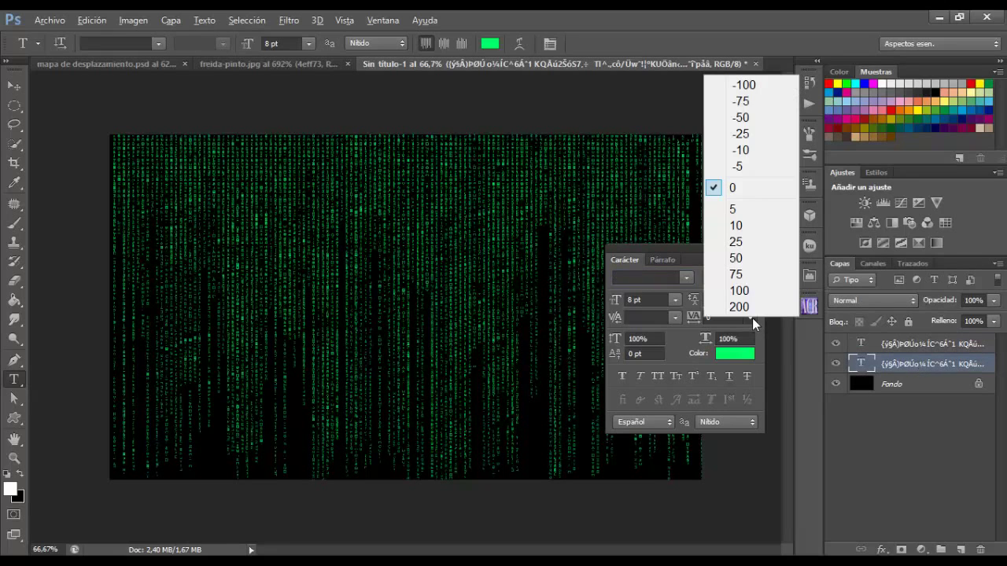
left_click(747, 241)
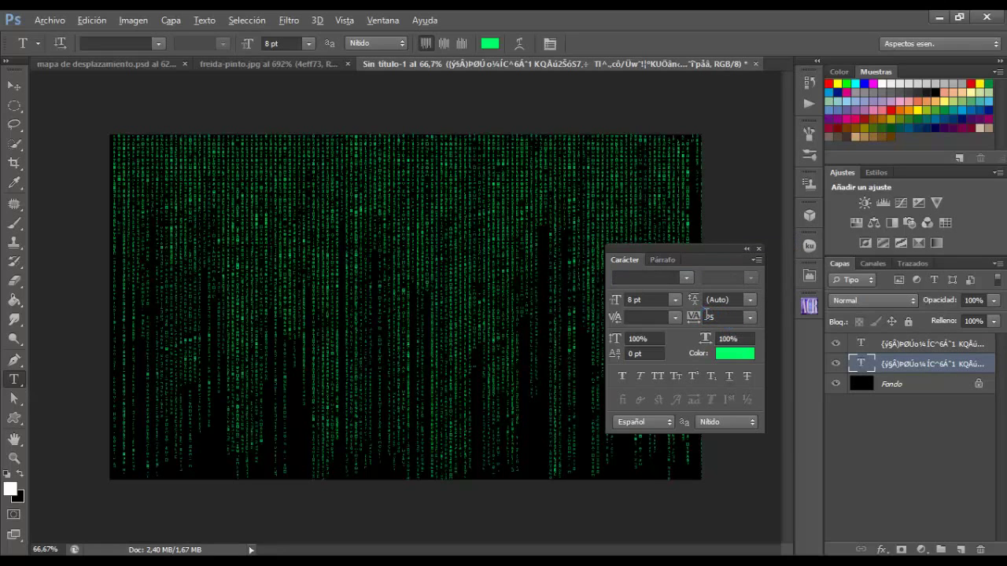
Set the rain text size to 10 pt, duplicate that layer, and close the Character panel.
left_click(674, 303)
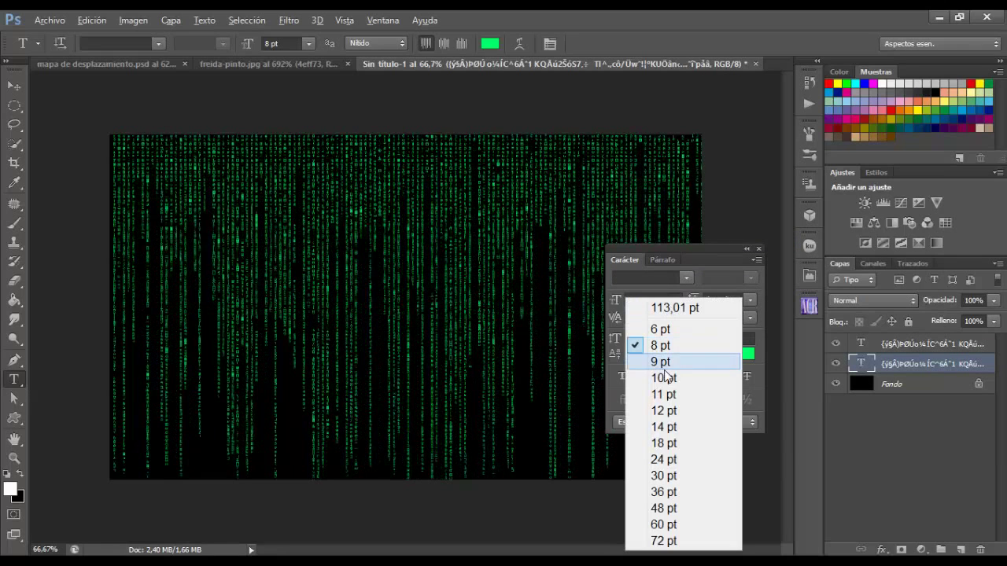
left_click(674, 377)
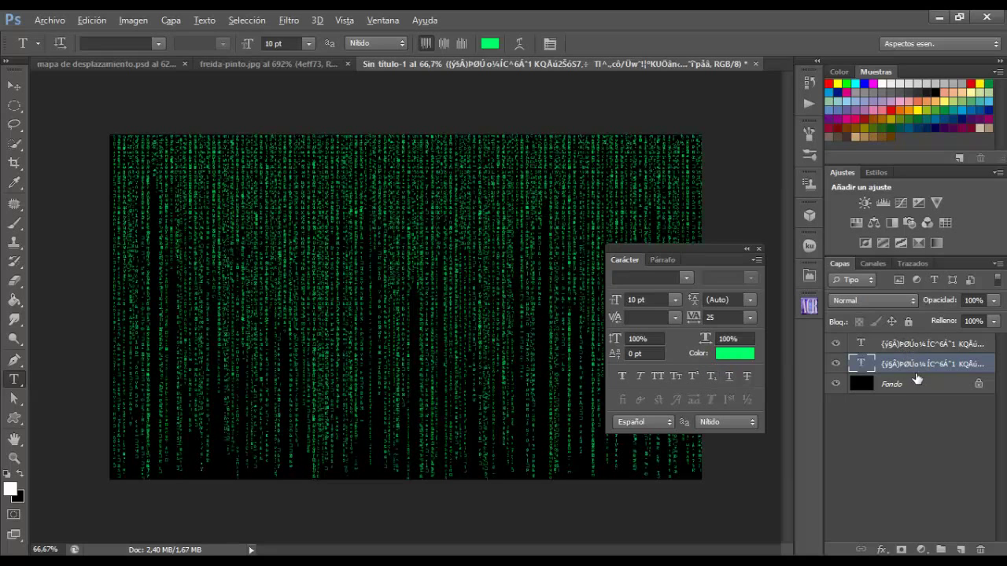
key("ctrl+j")
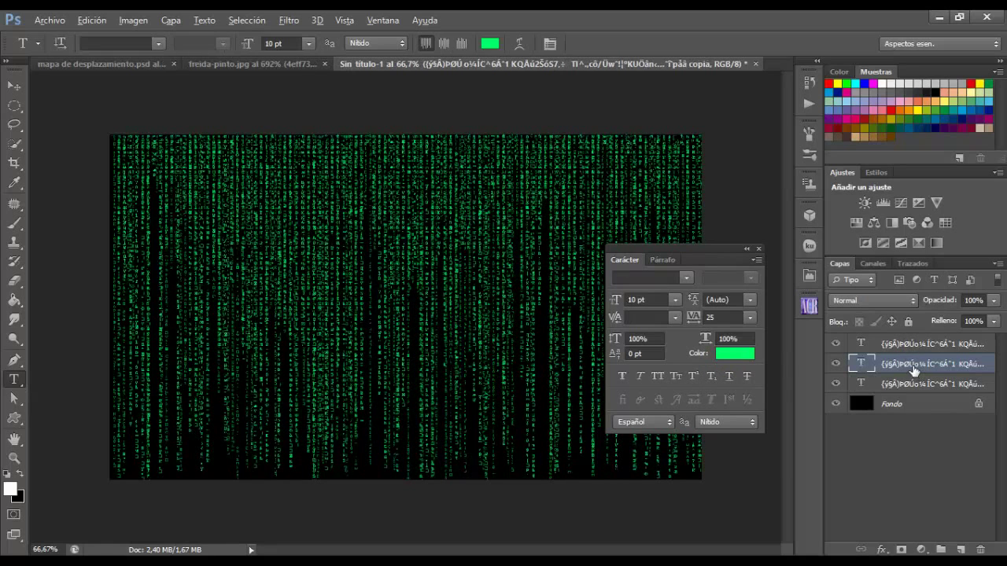
left_click_drag(914, 371, 906, 344)
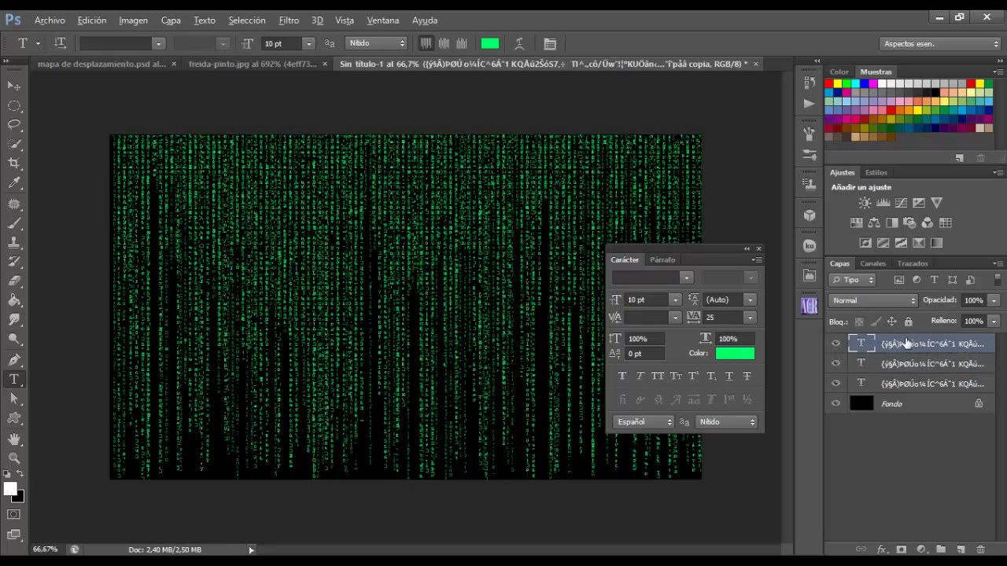
left_click(902, 364)
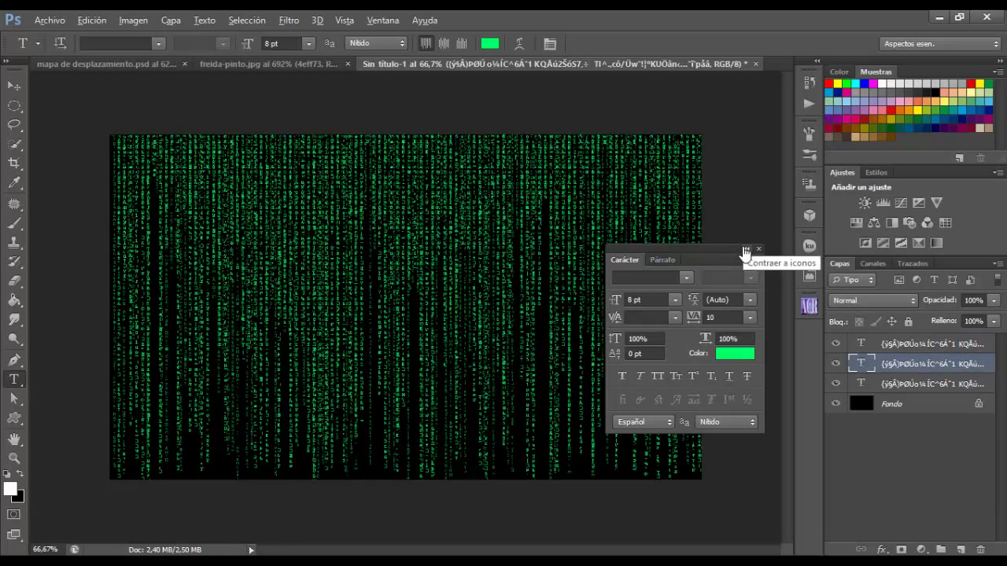
left_click(746, 249)
left_click(627, 249)
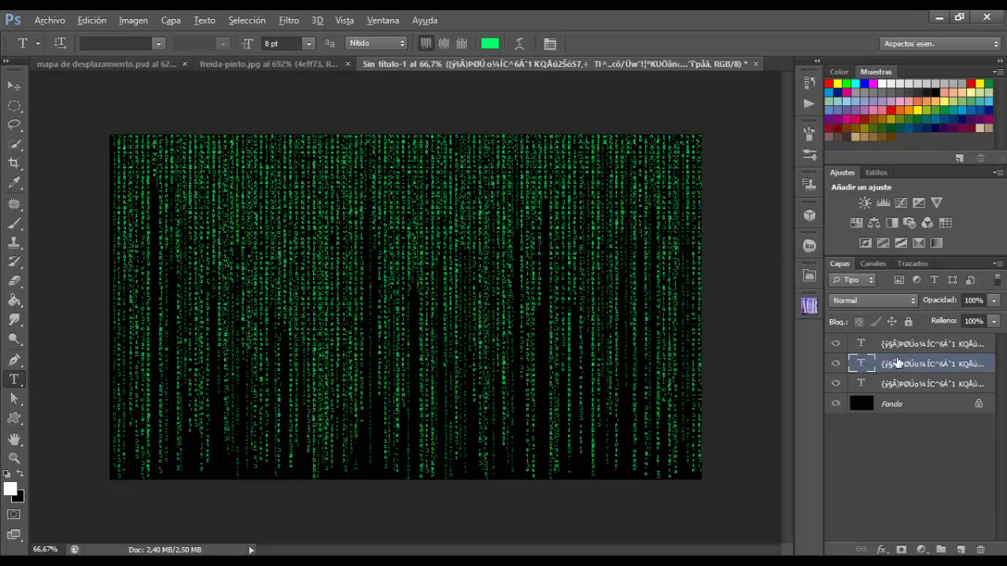
left_click(929, 346)
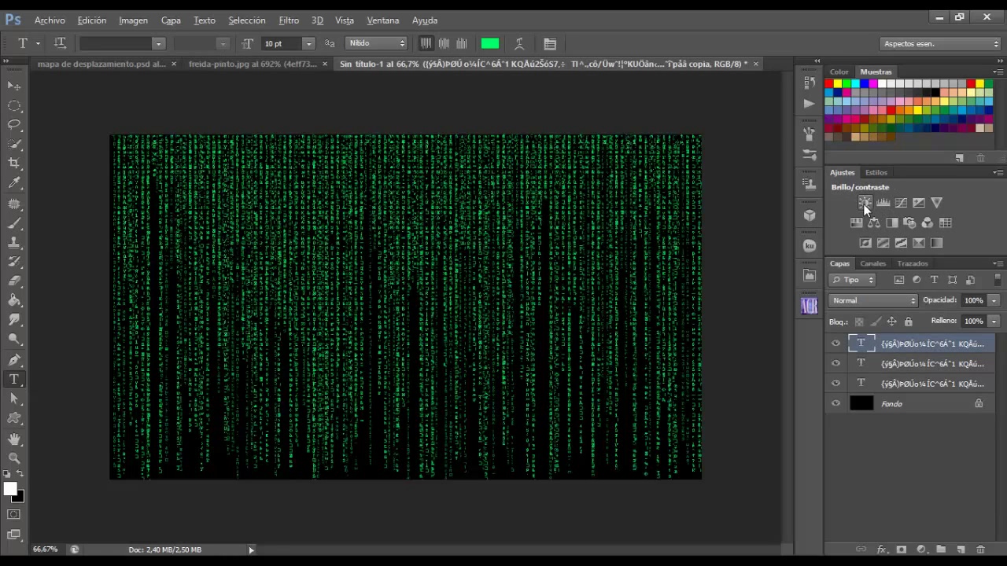
Add a Brightness/Contrast adjustment layer with brightness 50 and contrast 100.
left_click(374, 20)
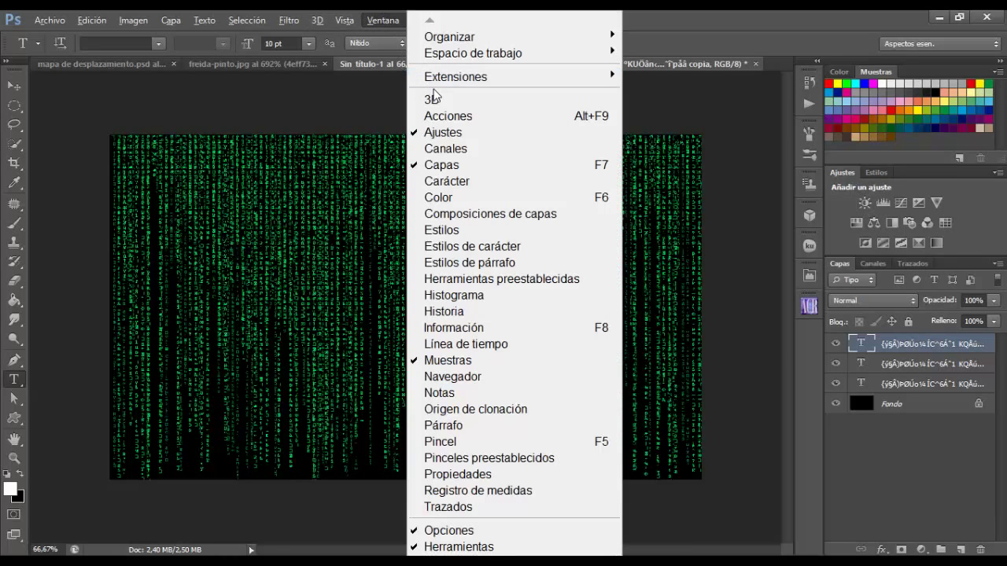
left_click(863, 201)
left_click_drag(473, 197, 653, 190)
left_click(692, 253)
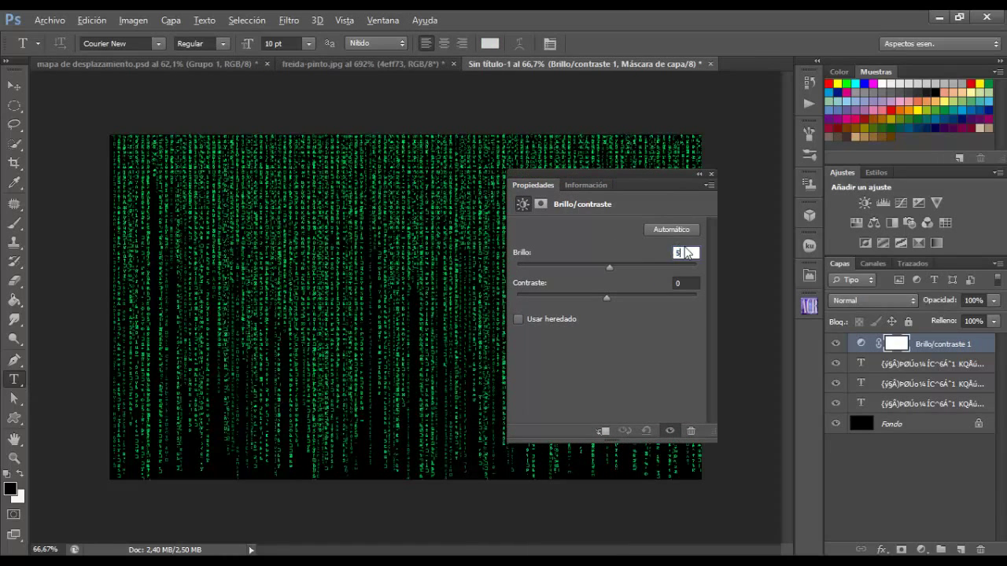
type("50")
left_click(684, 283)
type("100")
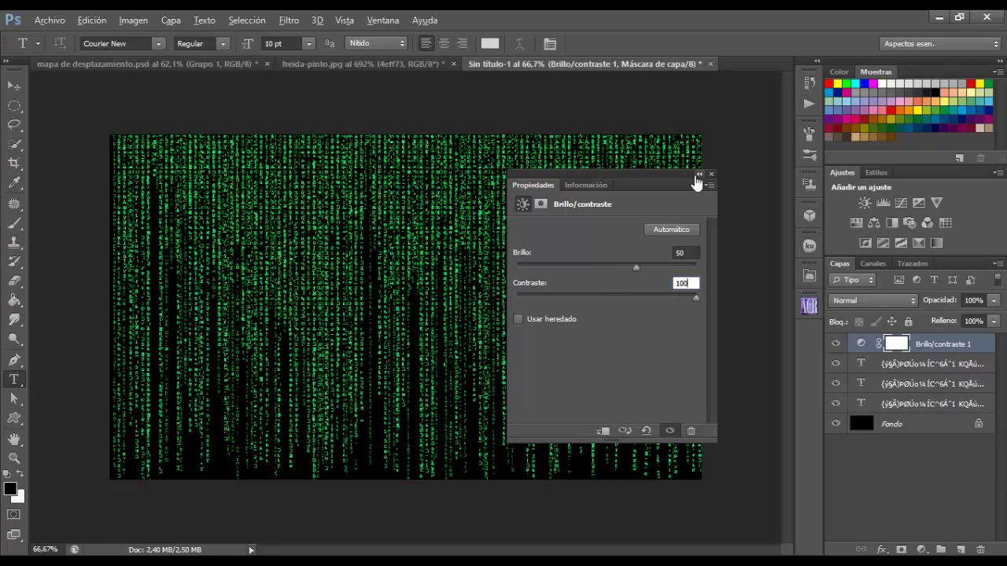
left_click(698, 174)
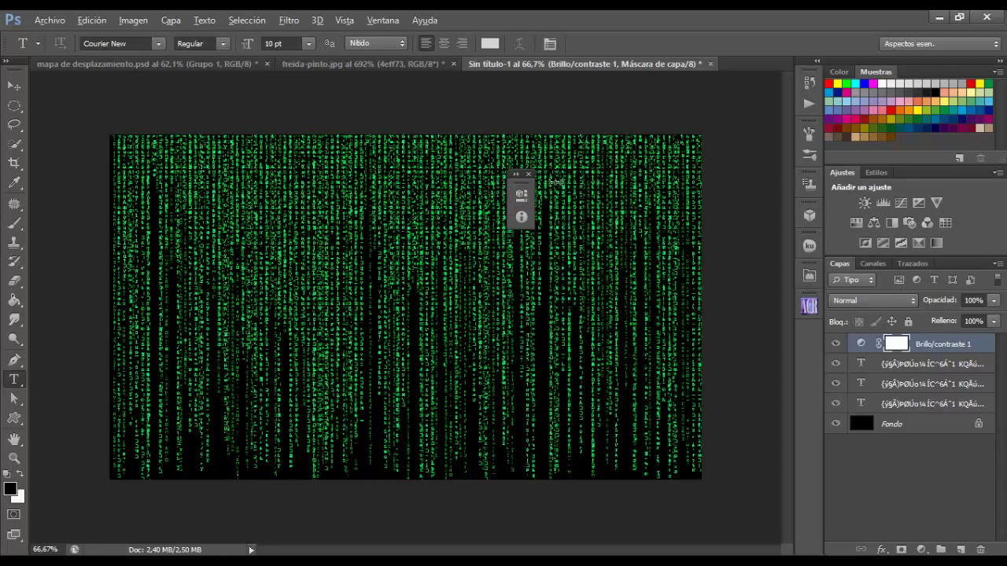
left_click(535, 171)
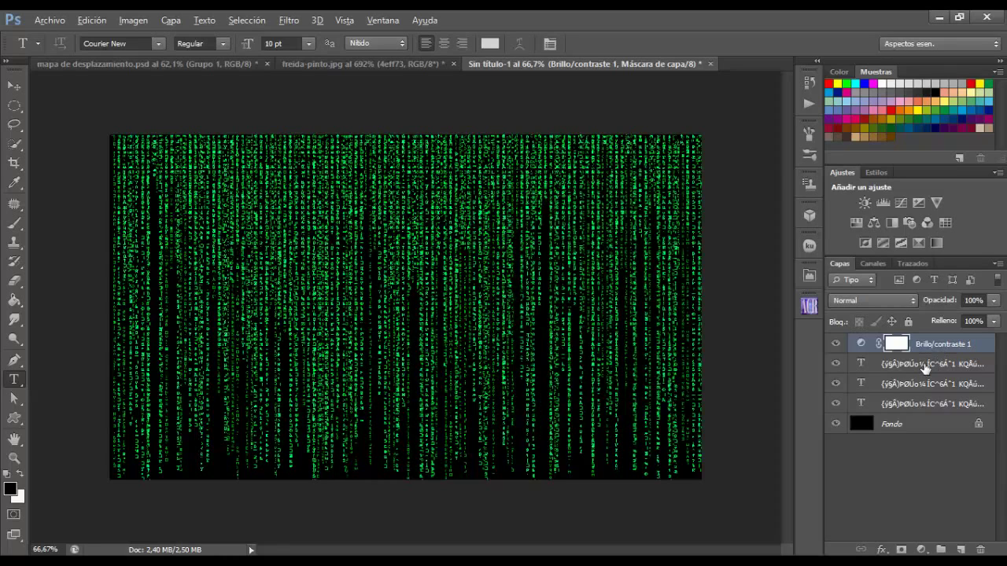
Duplicate the three rain text layers, merge the copies, and place the result above the background.
left_click(928, 364)
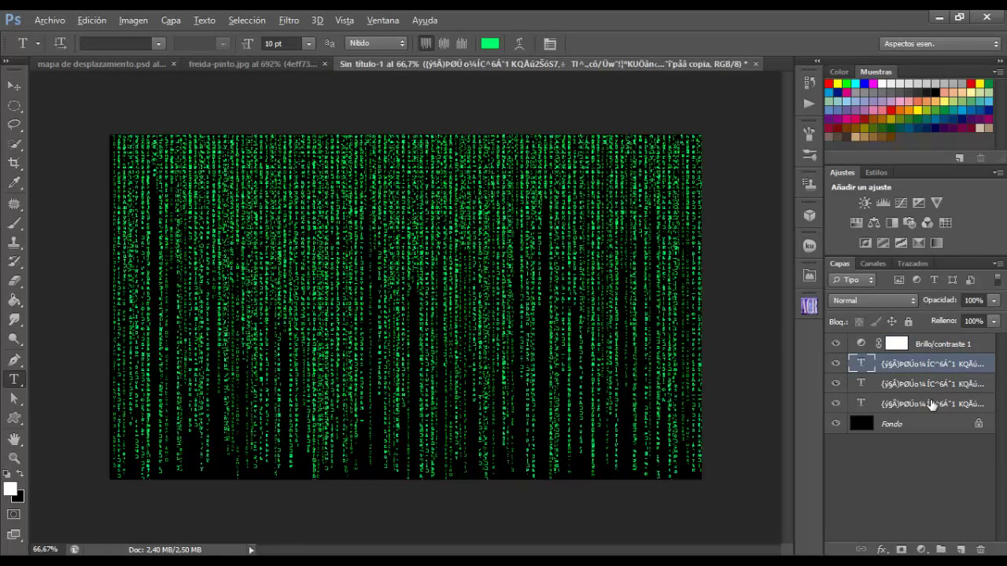
left_click(930, 389, "shift")
left_click(935, 404, "shift")
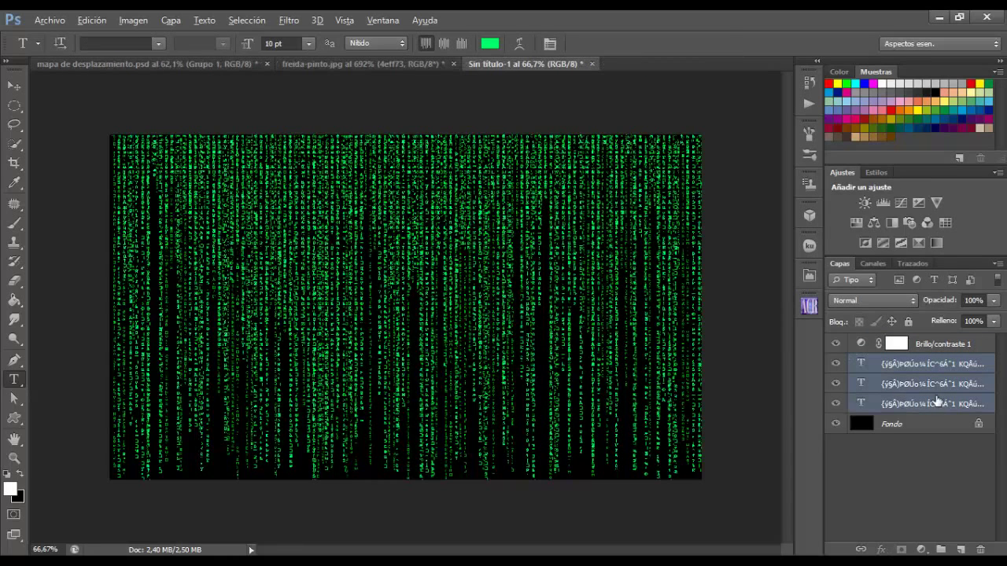
key("ctrl+j")
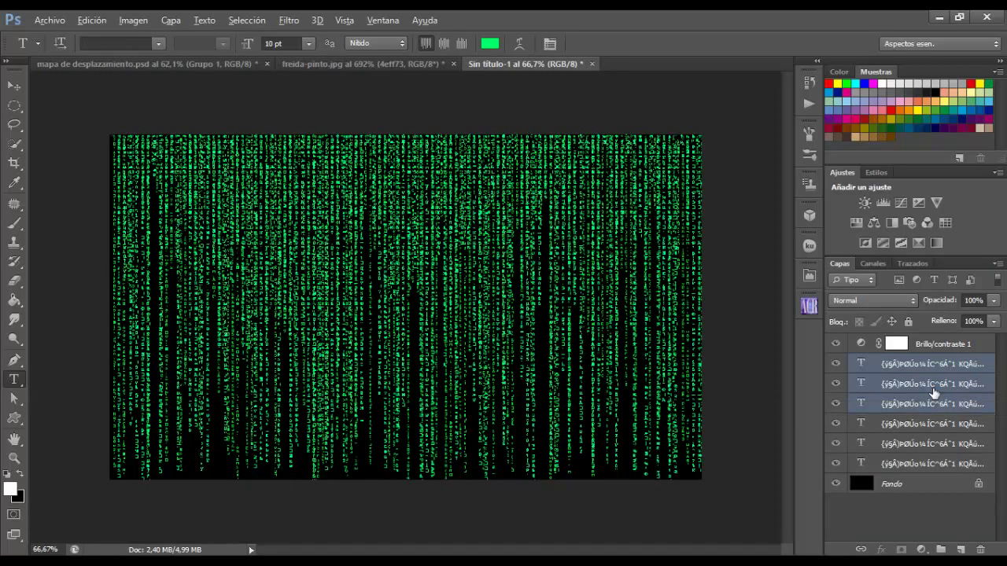
key("ctrl+e")
left_click_drag(908, 378, 924, 429)
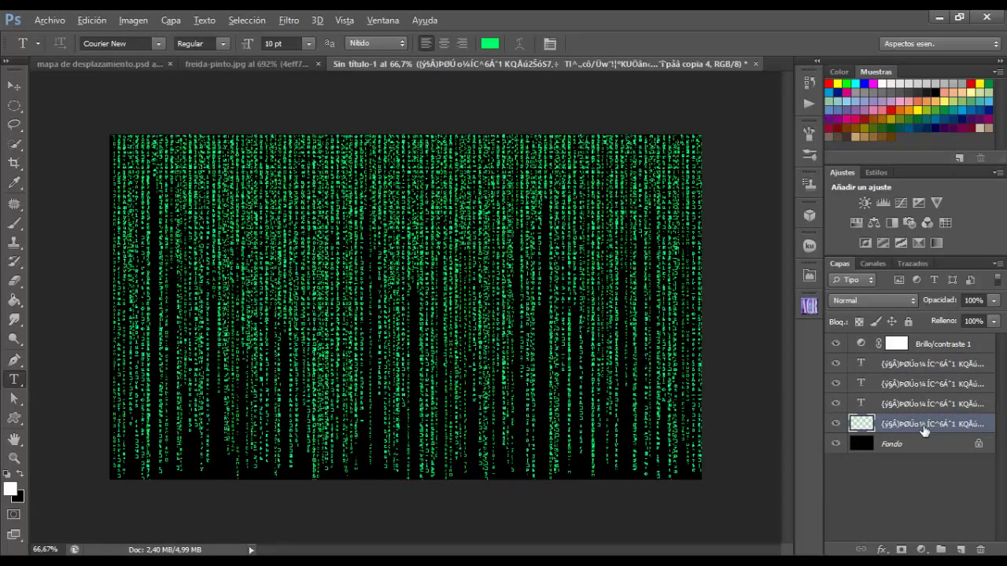
Apply a 90°, 15-pixel Motion Blur to the merged rain layer.
left_click(289, 21)
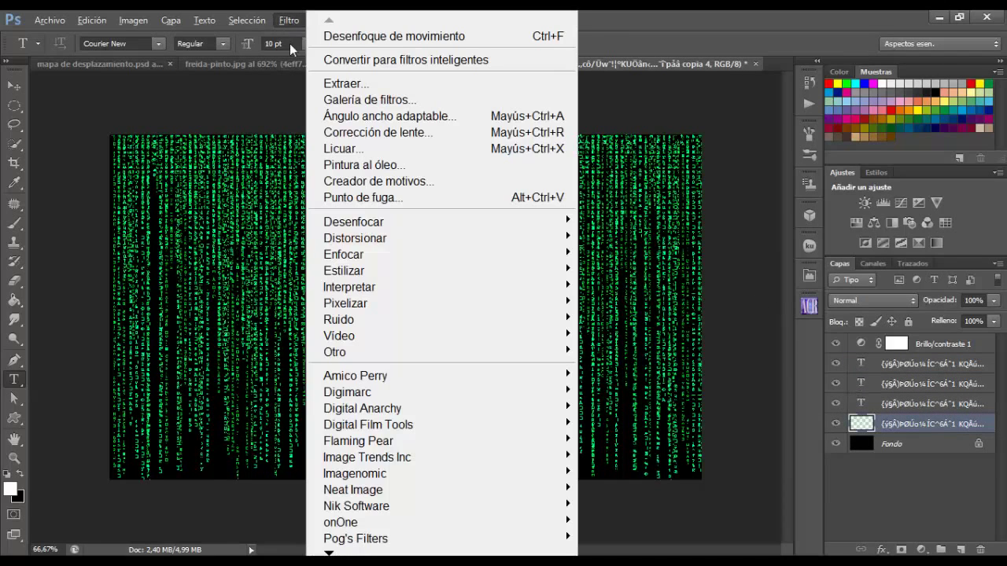
mouse_move(353, 222)
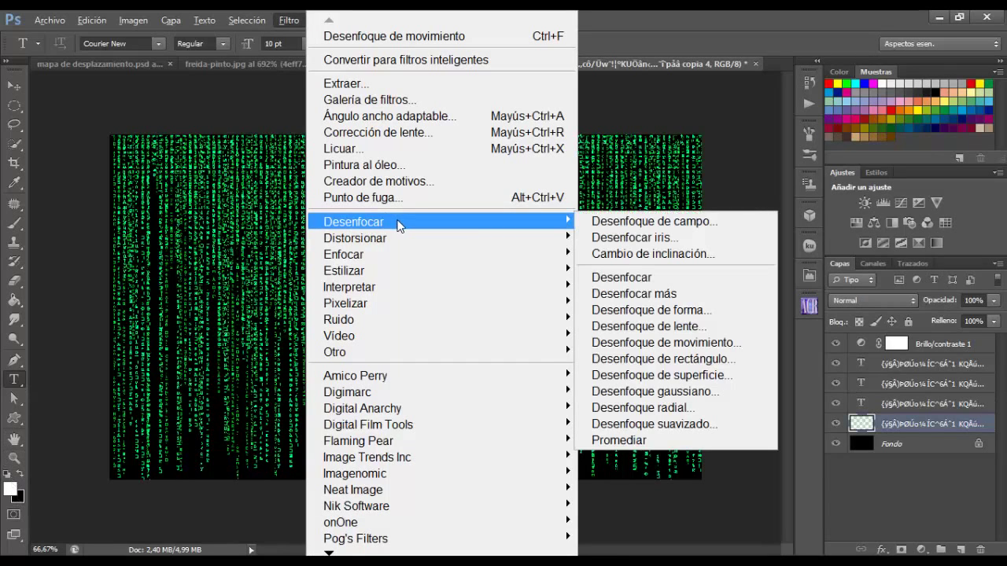
left_click(722, 343)
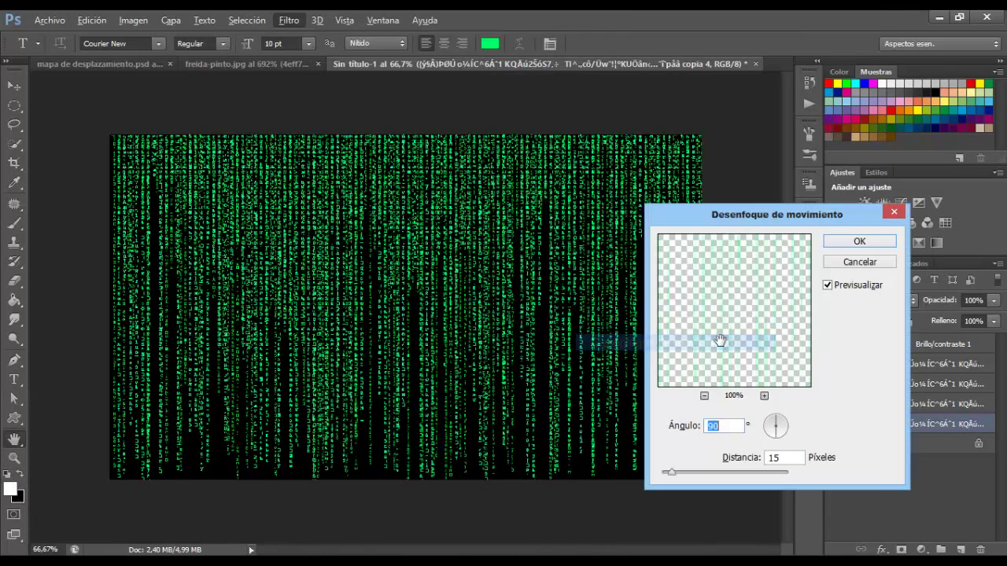
left_click(717, 426)
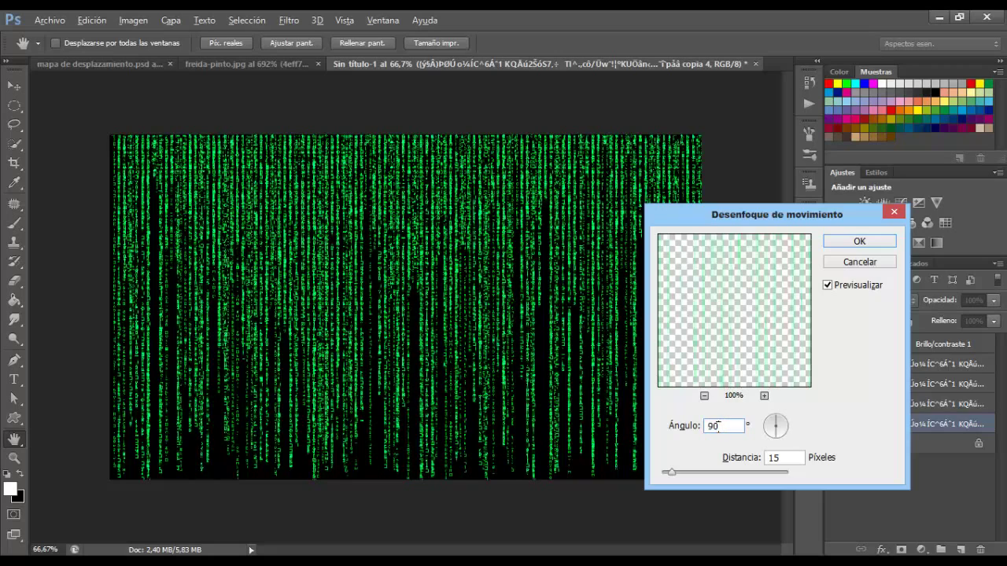
left_click(853, 241)
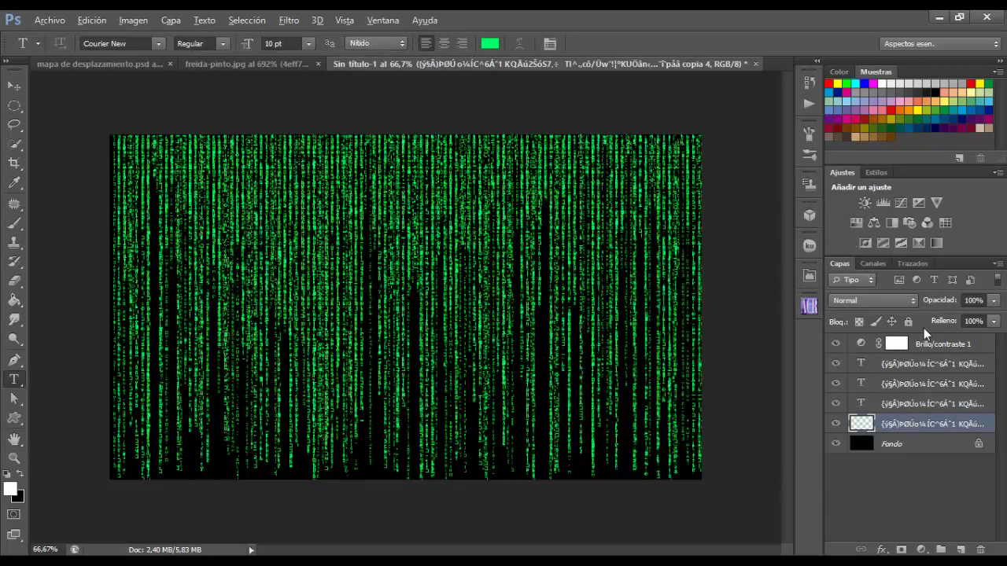
left_click(913, 364)
Add a new empty layer and set up a white 15 px brush.
left_click(960, 549)
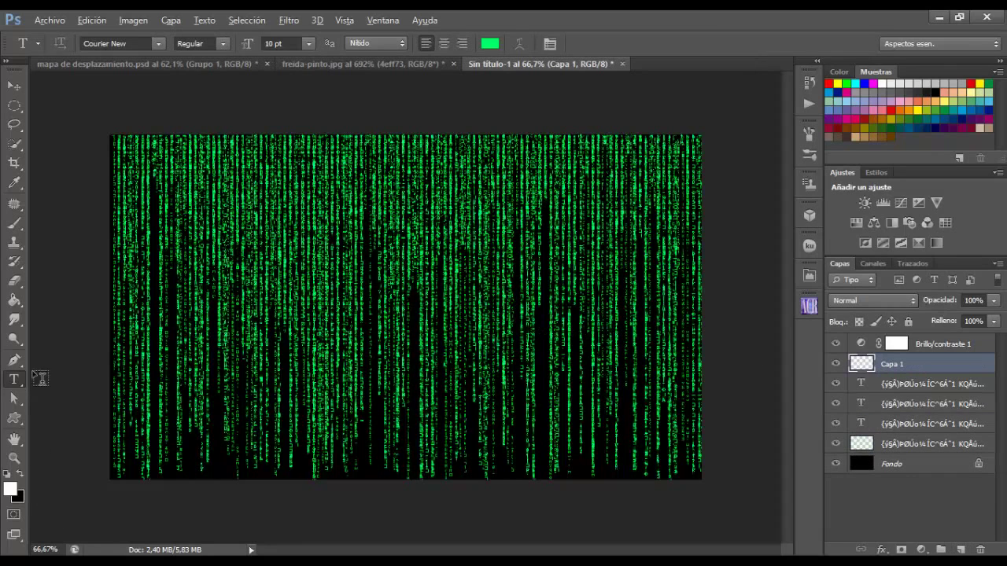
left_click(14, 222)
right_click(317, 216)
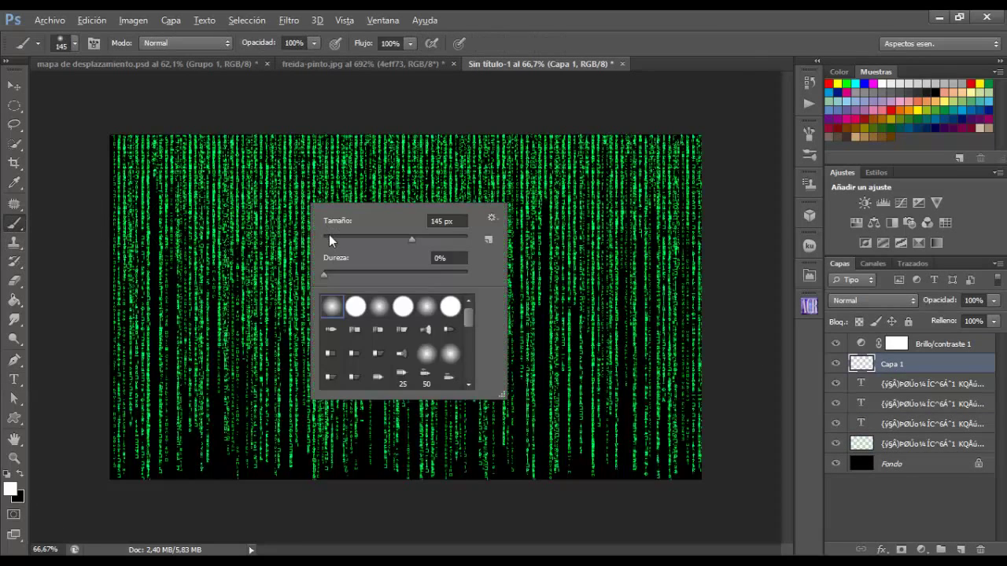
left_click(329, 236)
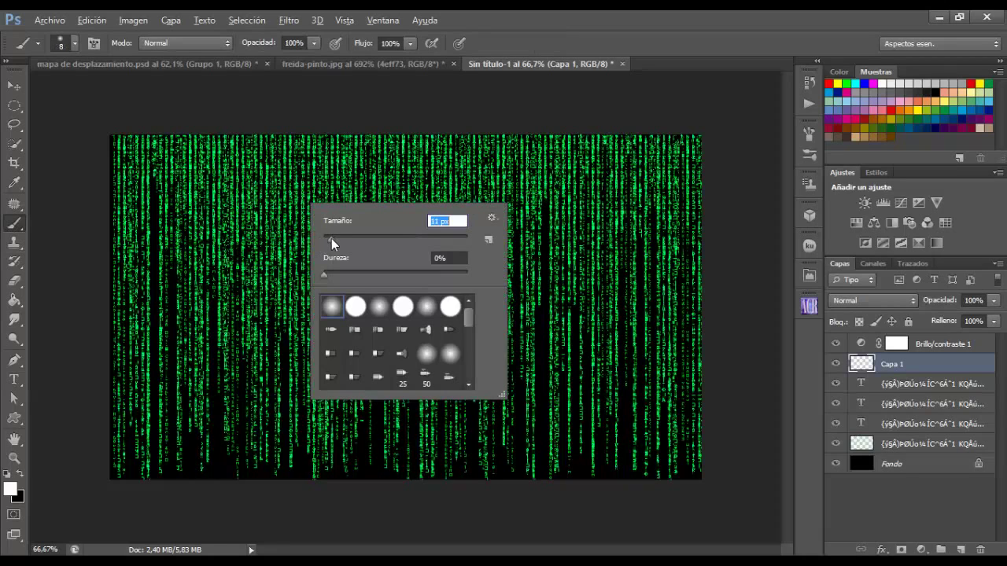
left_click_drag(326, 235, 333, 237)
key("Return")
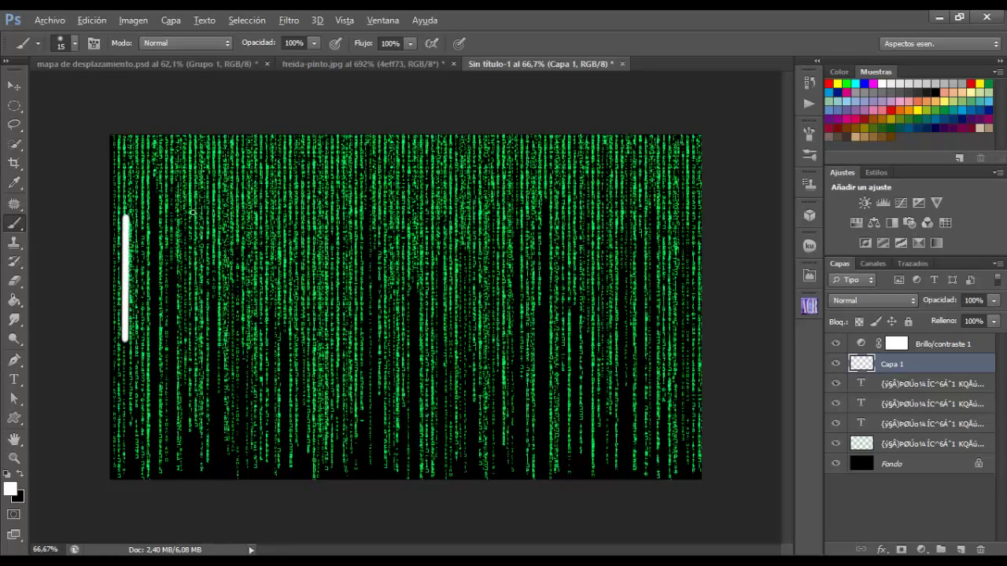
Paint white vertical streaks over the rain, undoing one slanted stroke.
left_click(194, 355, "shift")
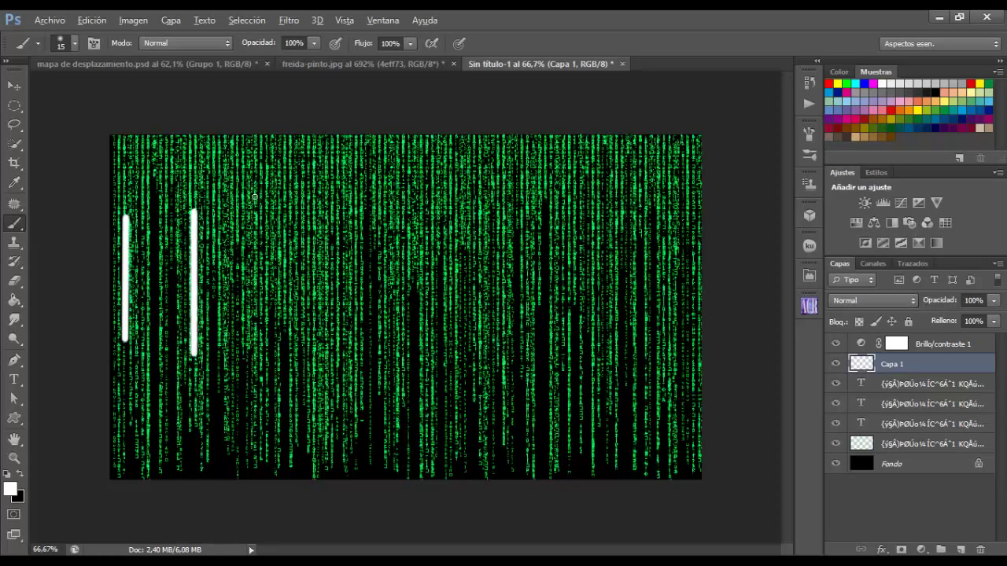
left_click(253, 334, "shift")
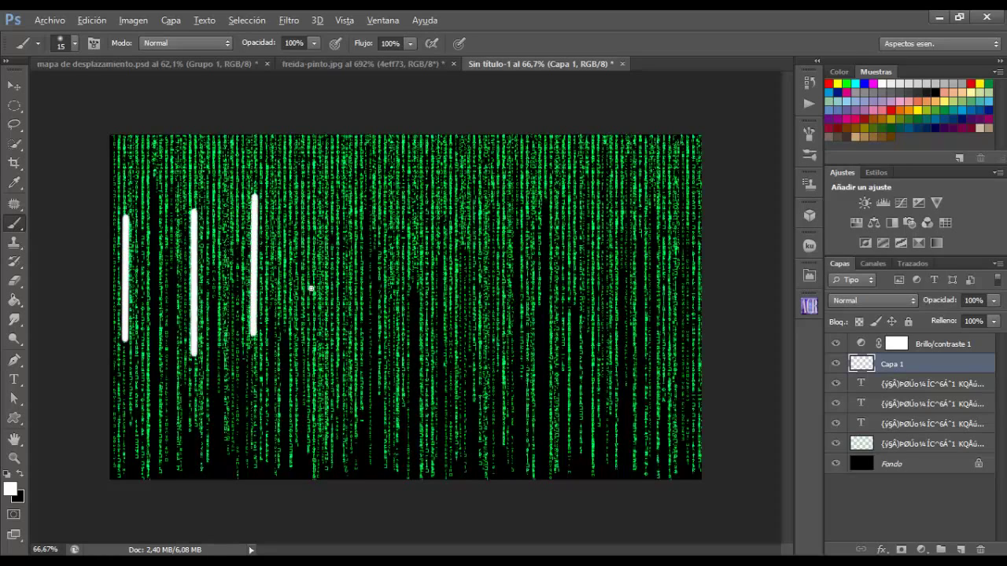
left_click(311, 382, "shift")
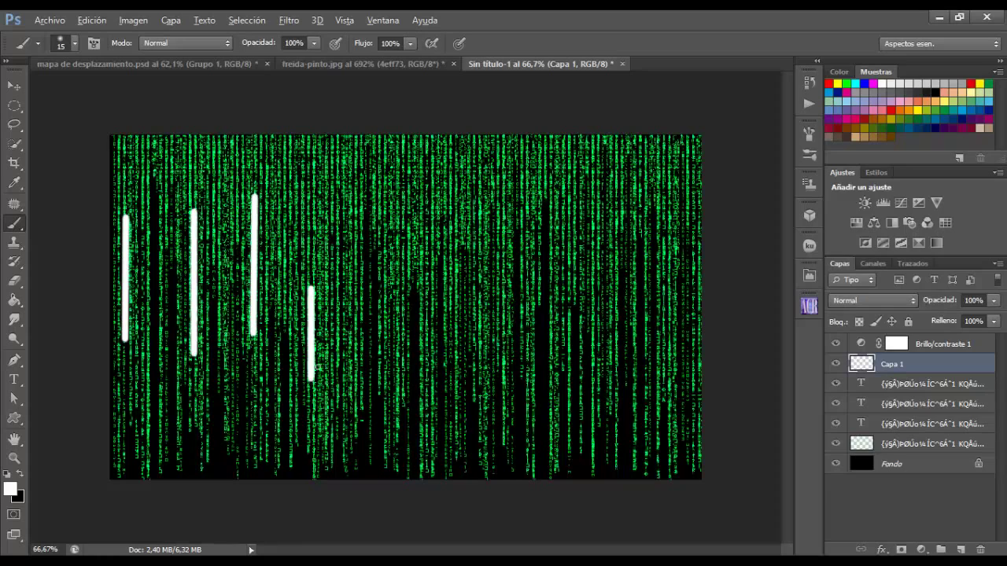
left_click(290, 257, "shift")
key("ctrl+z")
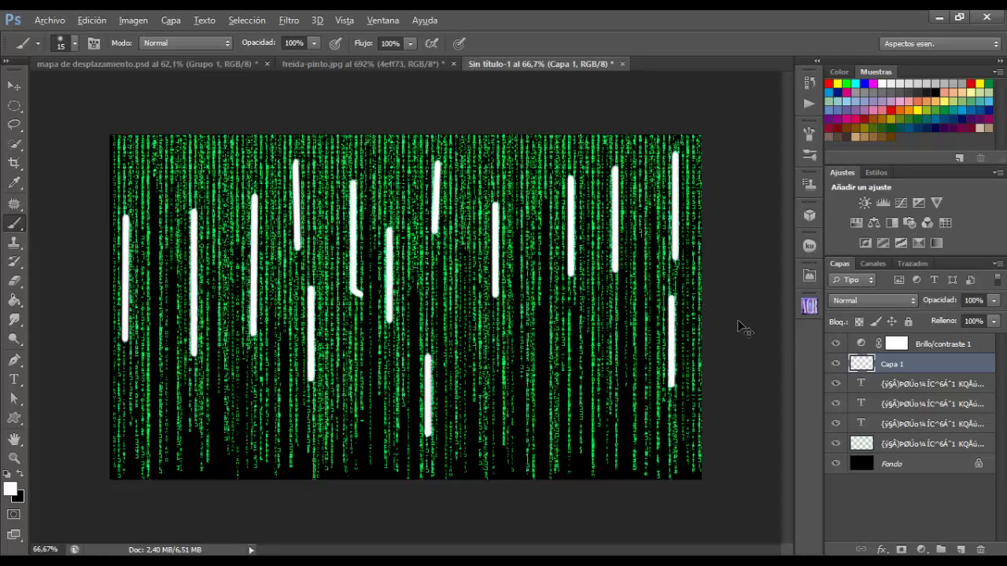
Set the streak layer to Overlay and add a copy flipped horizontally and vertically.
left_click(869, 301)
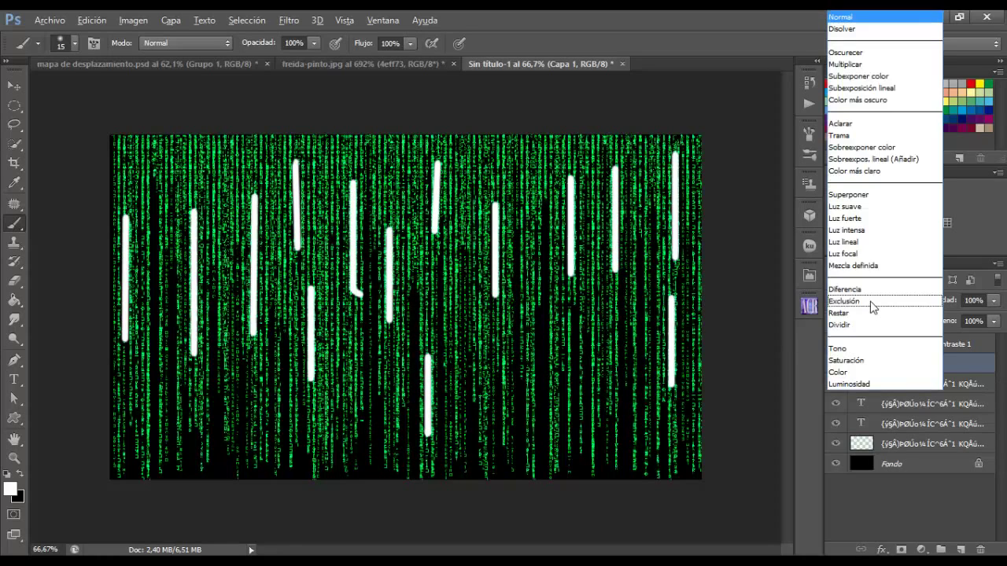
left_click(878, 194)
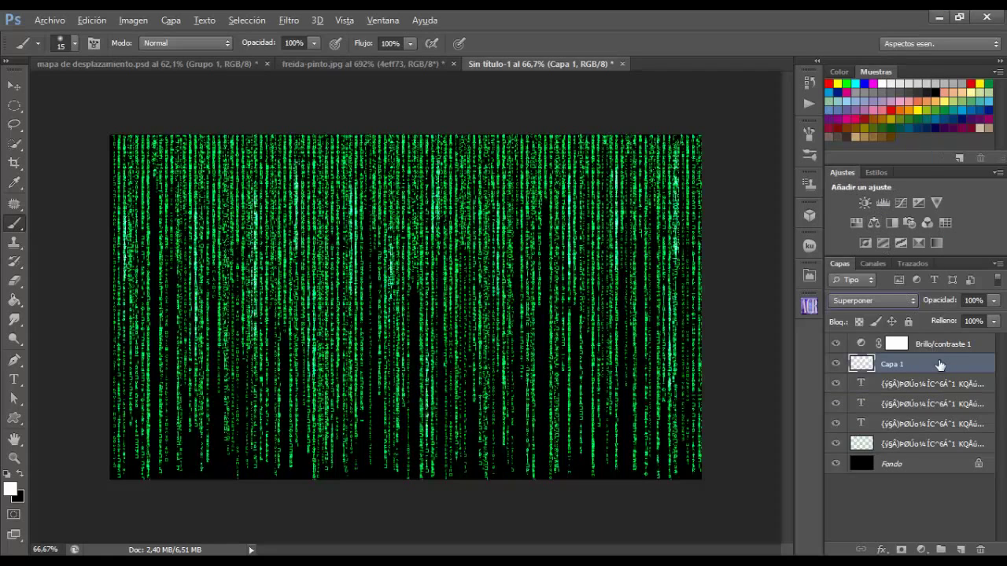
key("ctrl+j")
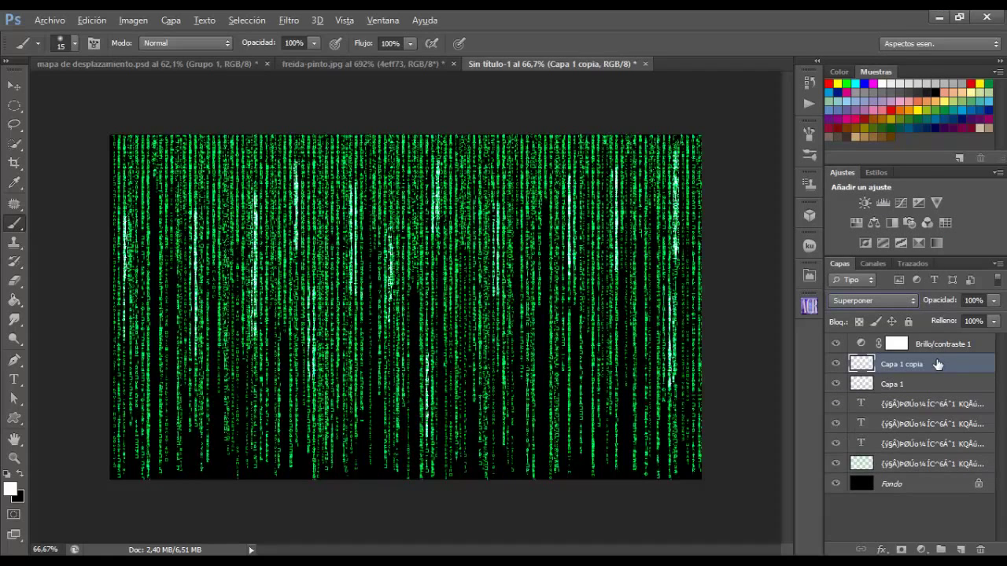
key("ctrl+t")
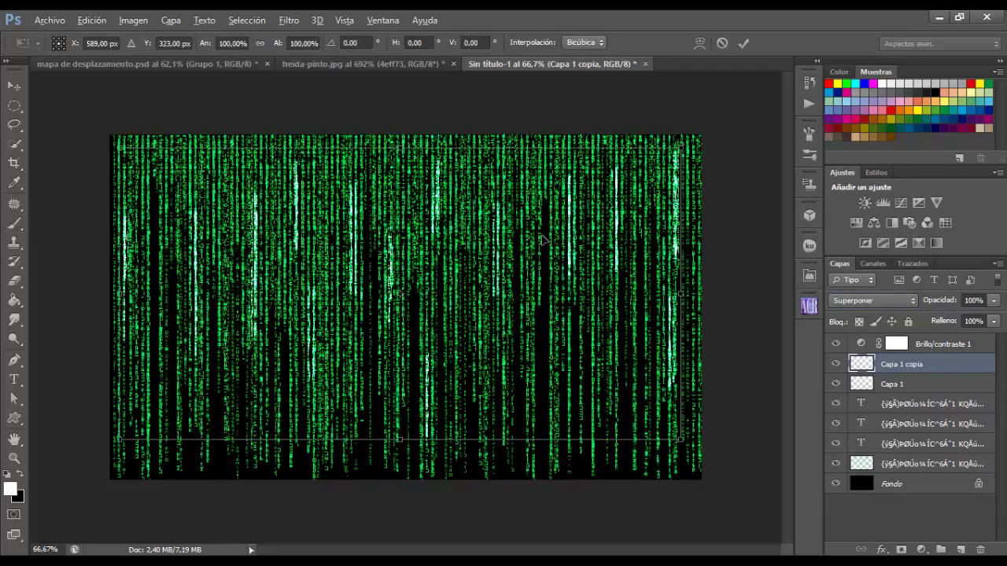
right_click(559, 237)
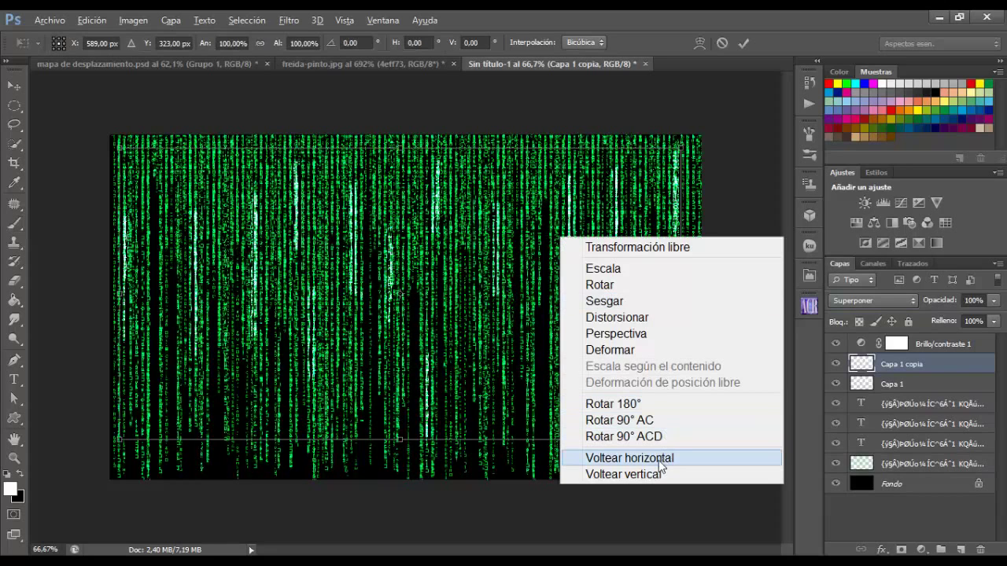
left_click(658, 458)
right_click(584, 254)
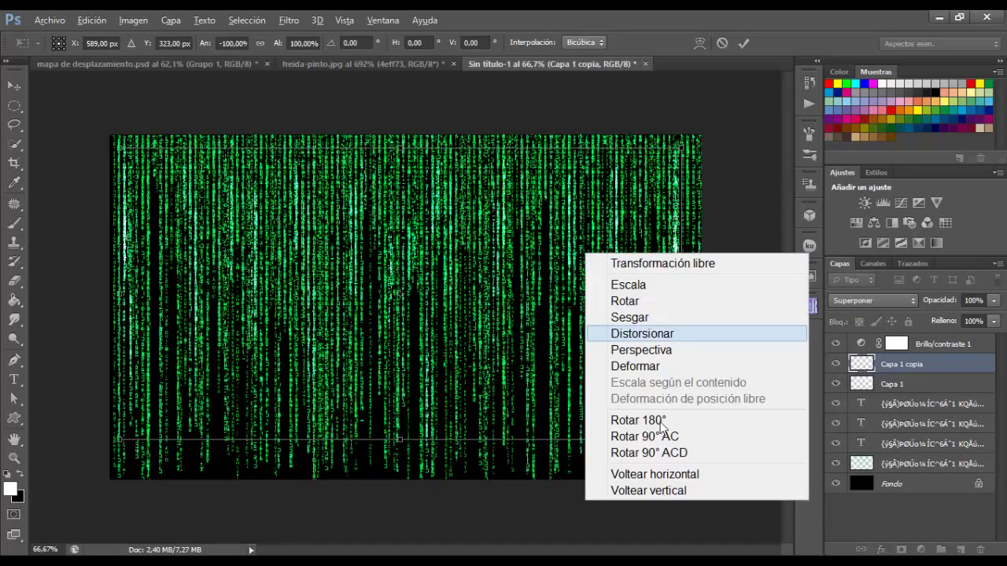
left_click(654, 491)
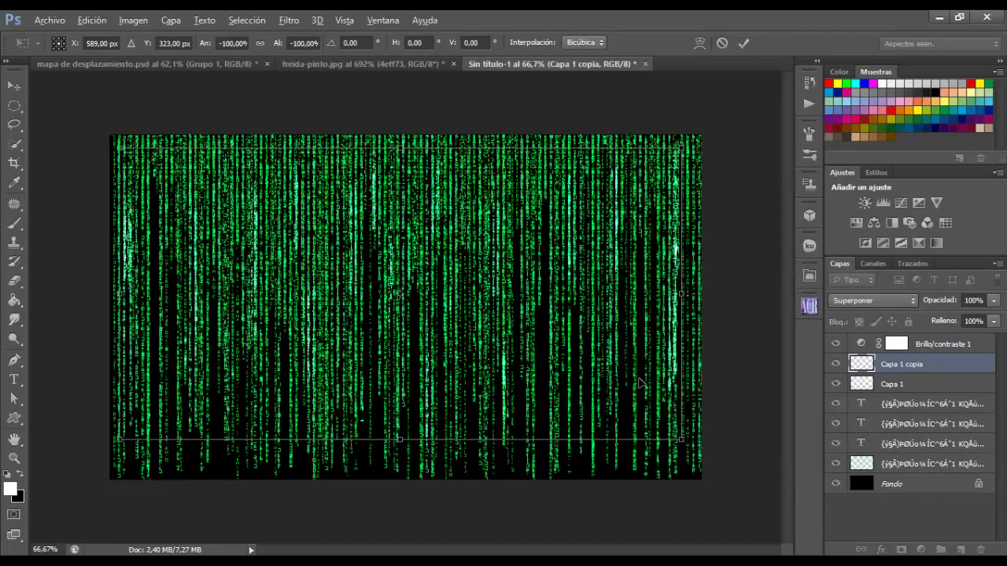
left_click_drag(638, 381, 641, 394)
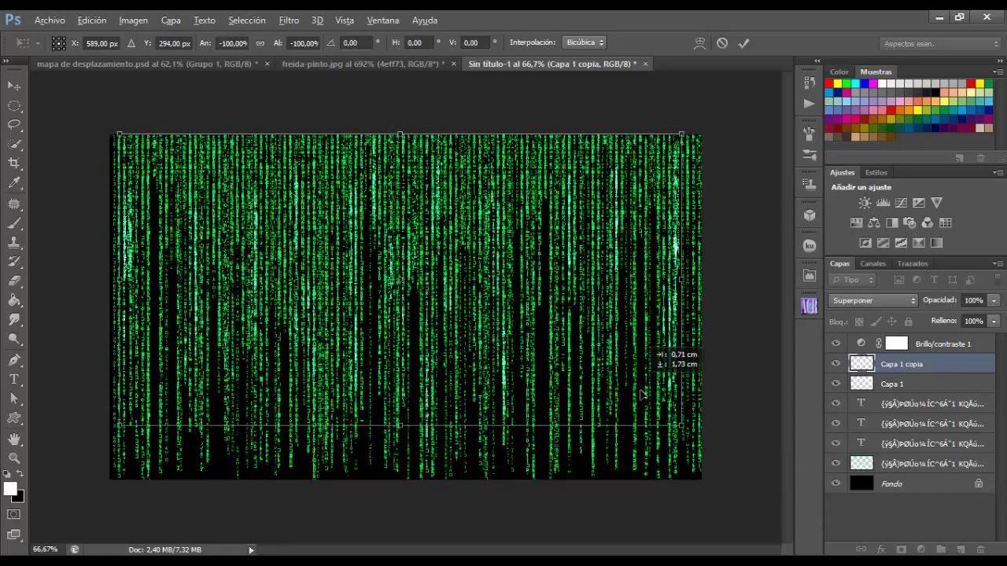
left_click_drag(640, 394, 641, 406)
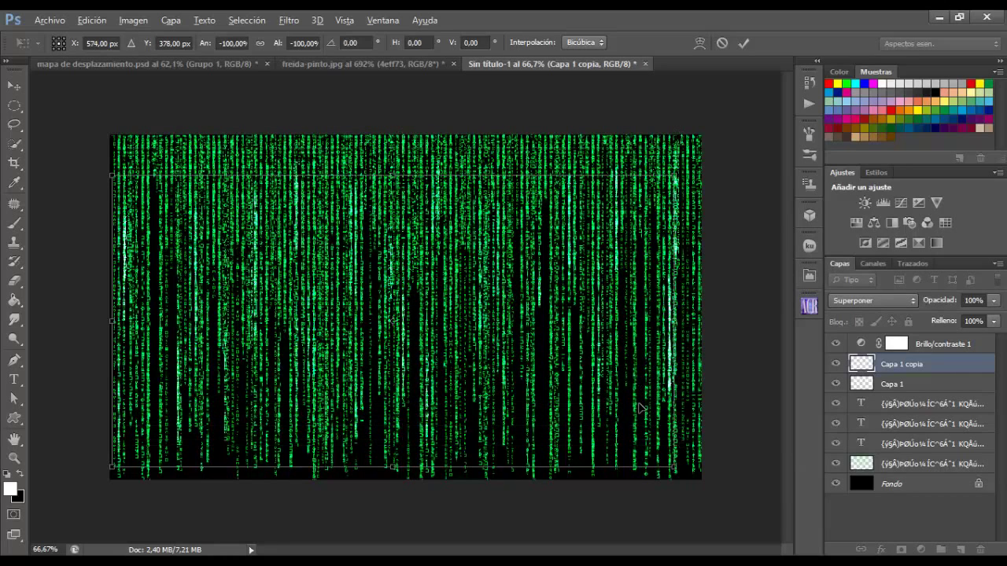
left_click(744, 42)
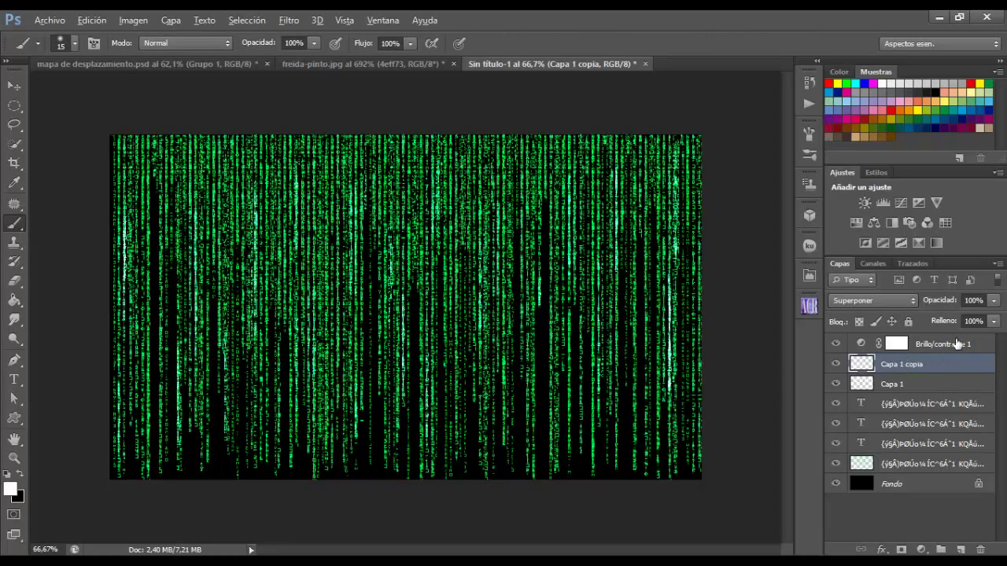
Stamp all visible layers into a new top layer and reapply the last filter.
left_click(950, 346)
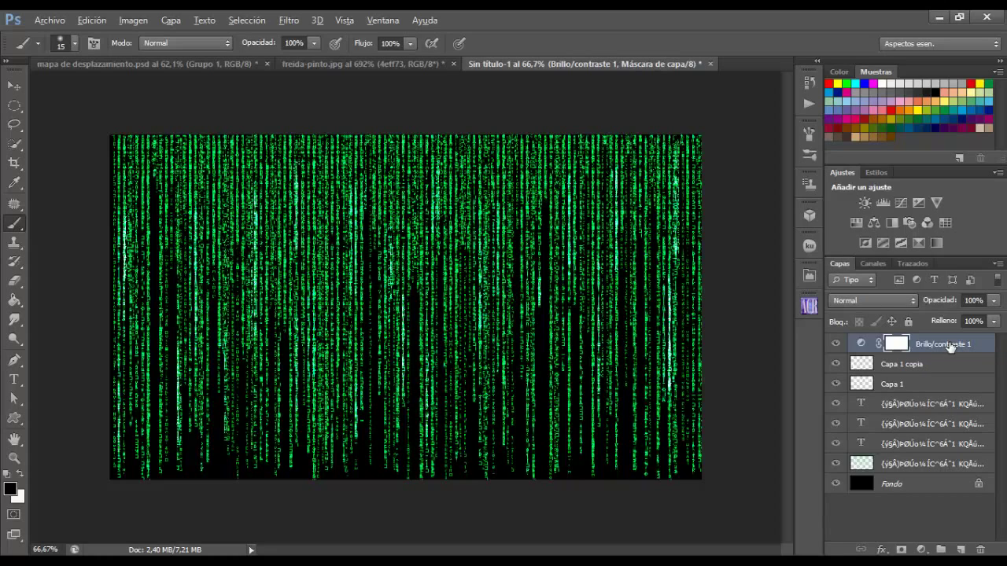
key("ctrl+shift+alt+e")
key("x")
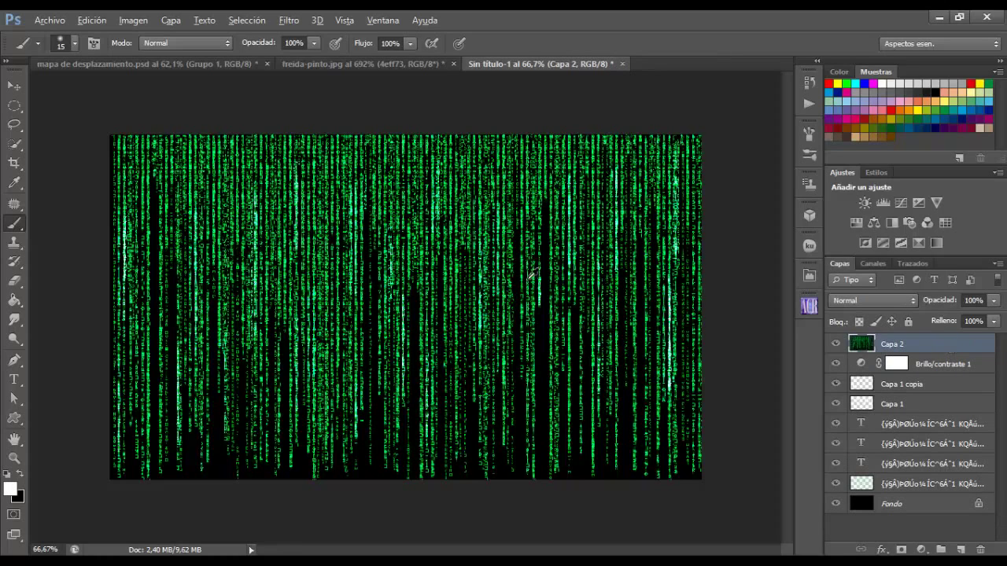
key("ctrl+f")
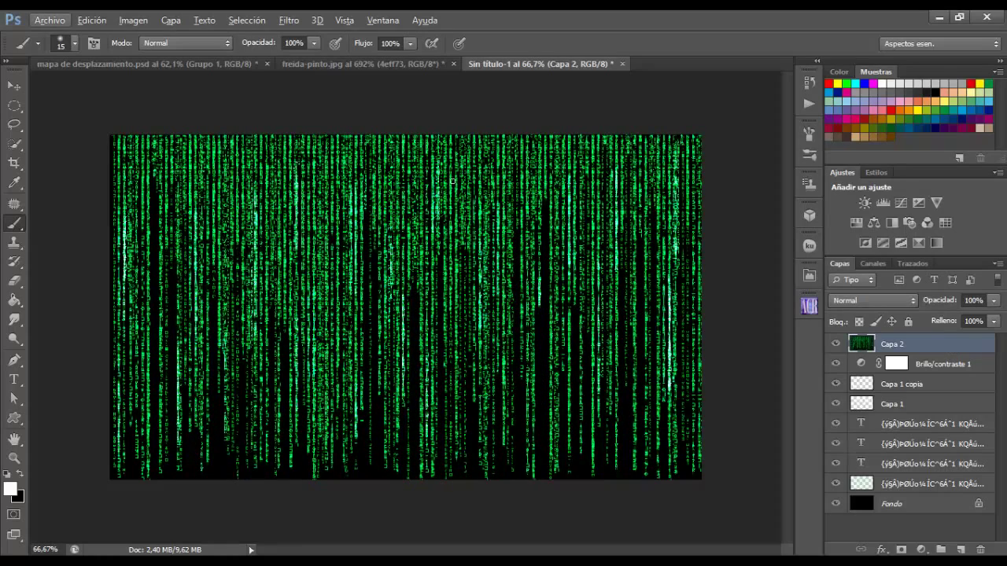
Hide the 4eff73 text layer and drag Fondo copia onto the Sin título-1 rain canvas, converting its profile.
left_click(336, 63)
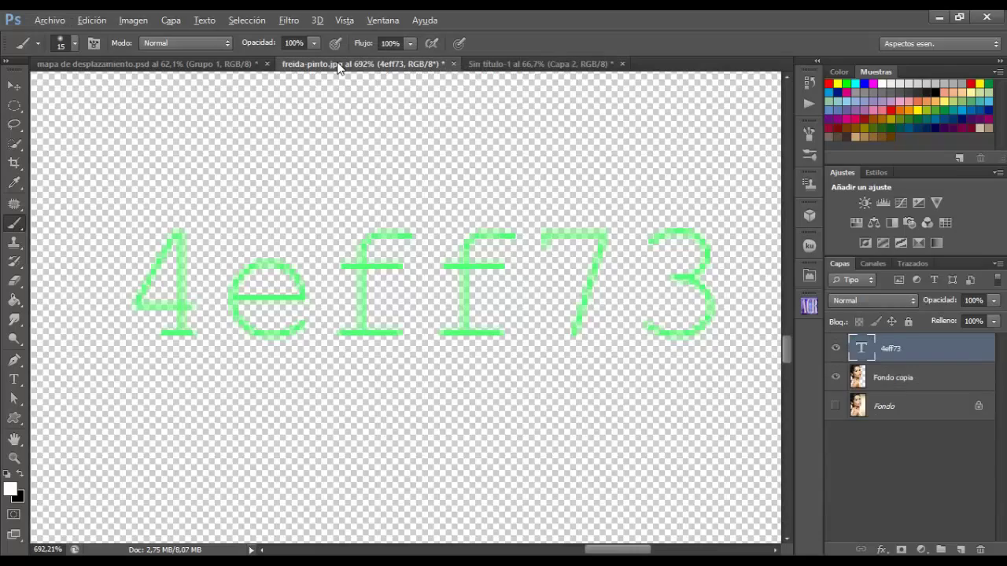
left_click(835, 347)
scroll(618, 288, "down", 5)
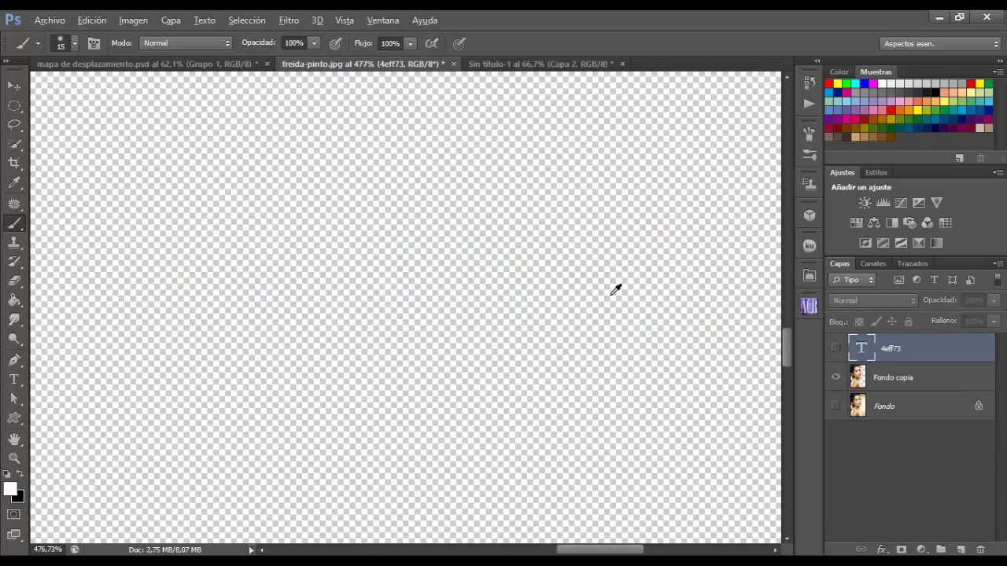
scroll(505, 285, "down", 3)
scroll(496, 280, "down", 3)
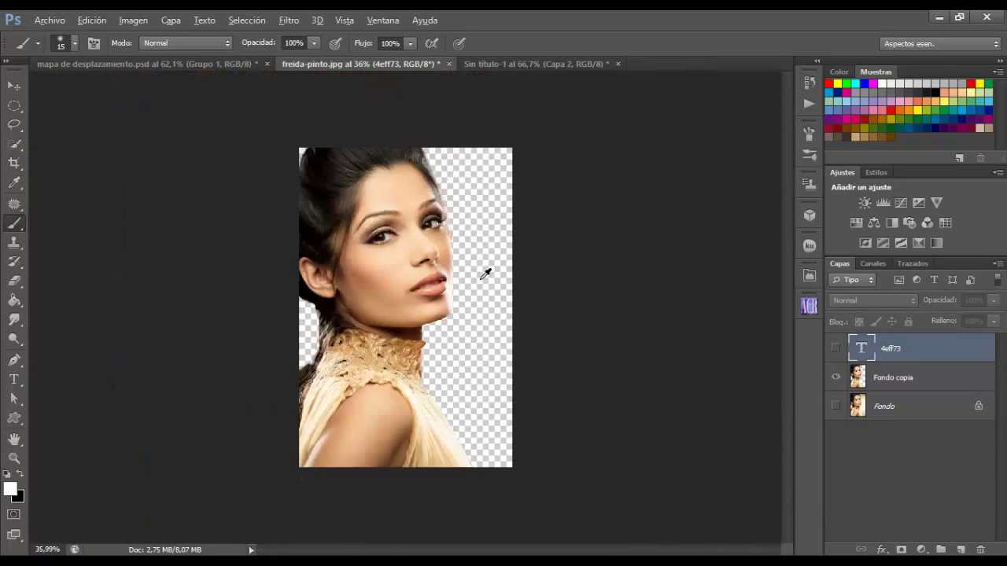
left_click(933, 387)
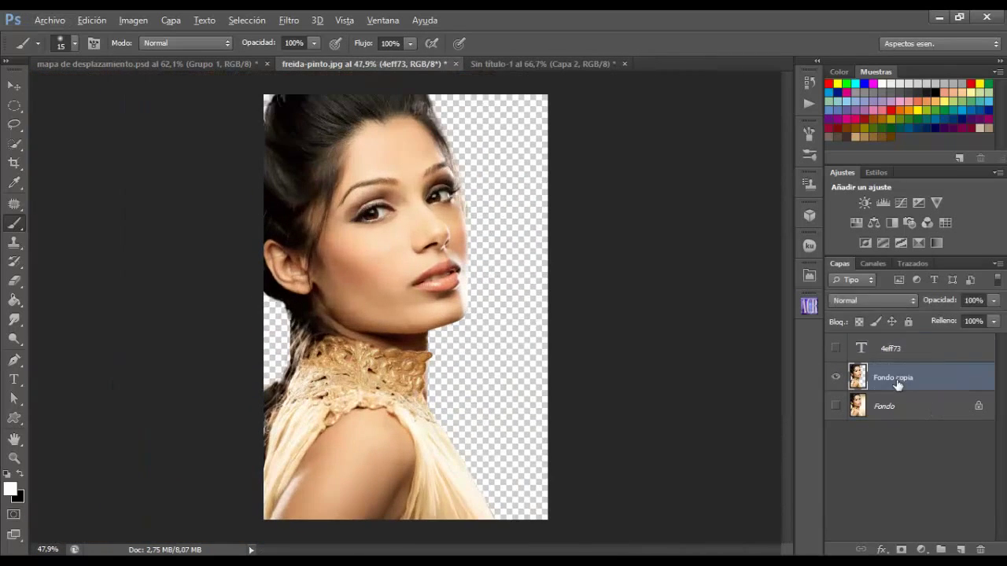
mouse_move(434, 254)
left_mouse_down()
mouse_move(233, 69)
mouse_move(541, 65)
mouse_move(543, 299)
left_mouse_up()
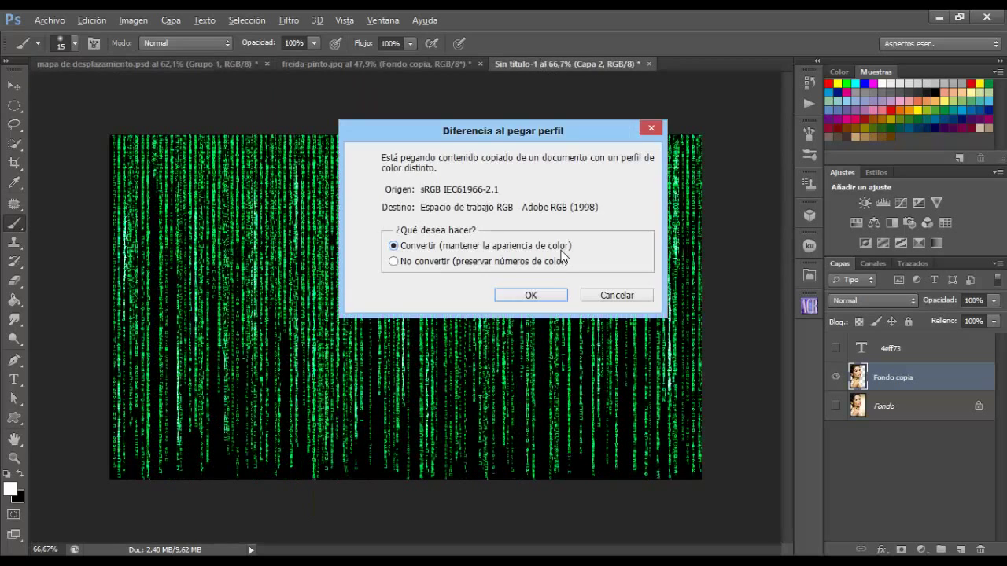
left_click(528, 295)
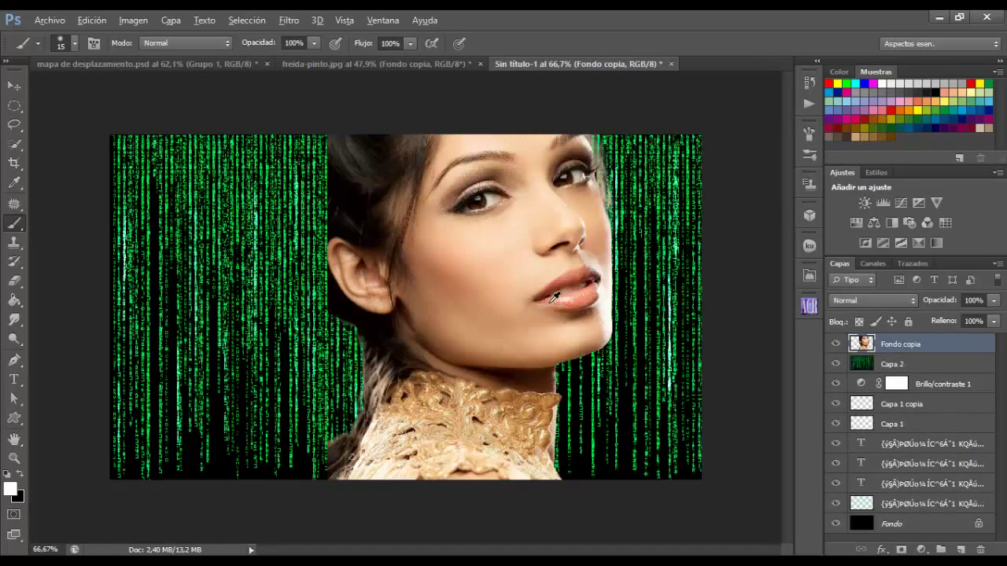
Free-transform the portrait down to about 59% and move it to the right side.
key("ctrl+minus")
key("ctrl+t")
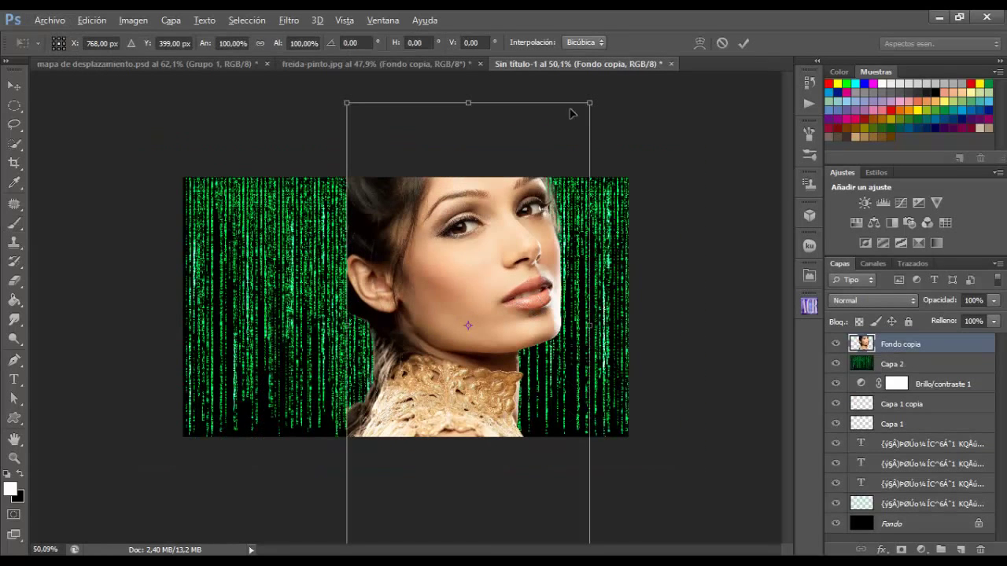
left_click_drag(589, 102, 531, 193)
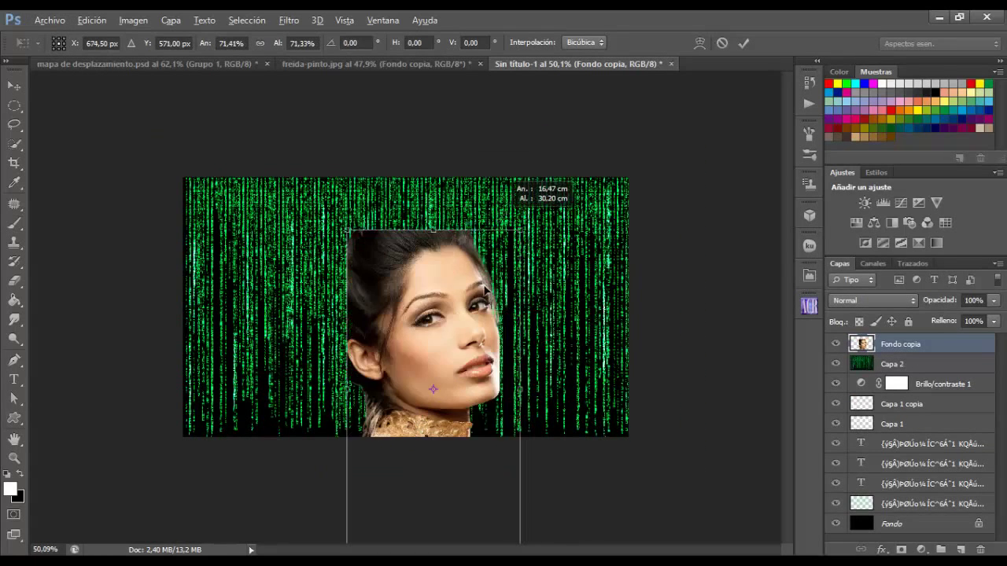
left_click_drag(523, 299, 603, 229)
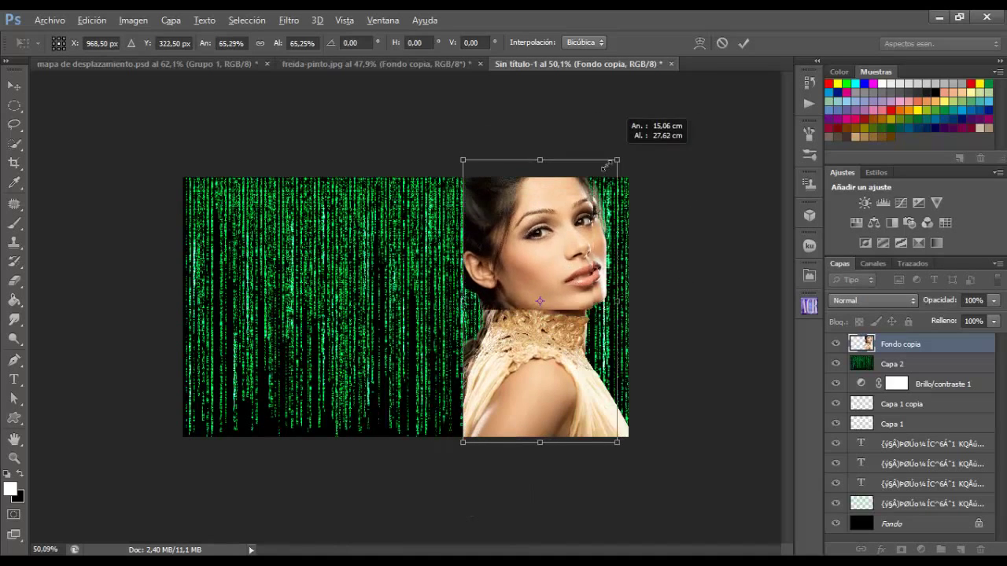
left_click_drag(637, 122, 605, 181)
left_click_drag(579, 285, 618, 279)
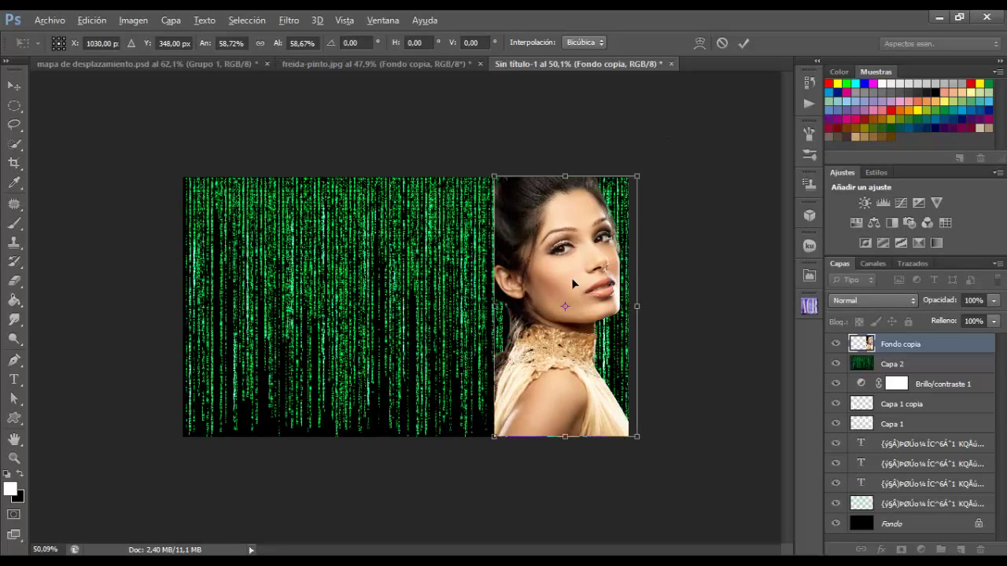
Flip the portrait horizontally, align it flush with the right edge and commit.
right_click(572, 281)
left_click(646, 502)
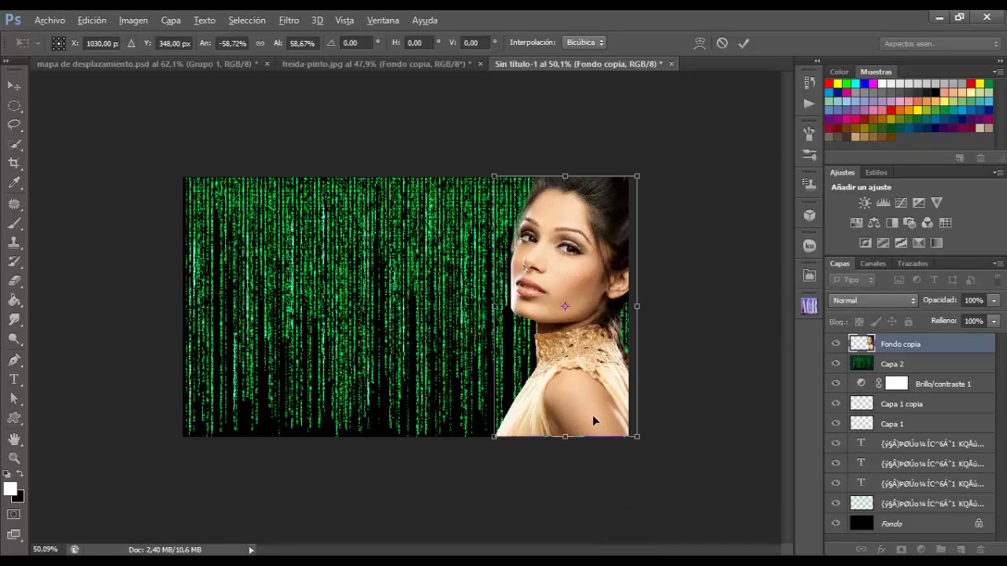
left_click_drag(602, 410, 597, 409)
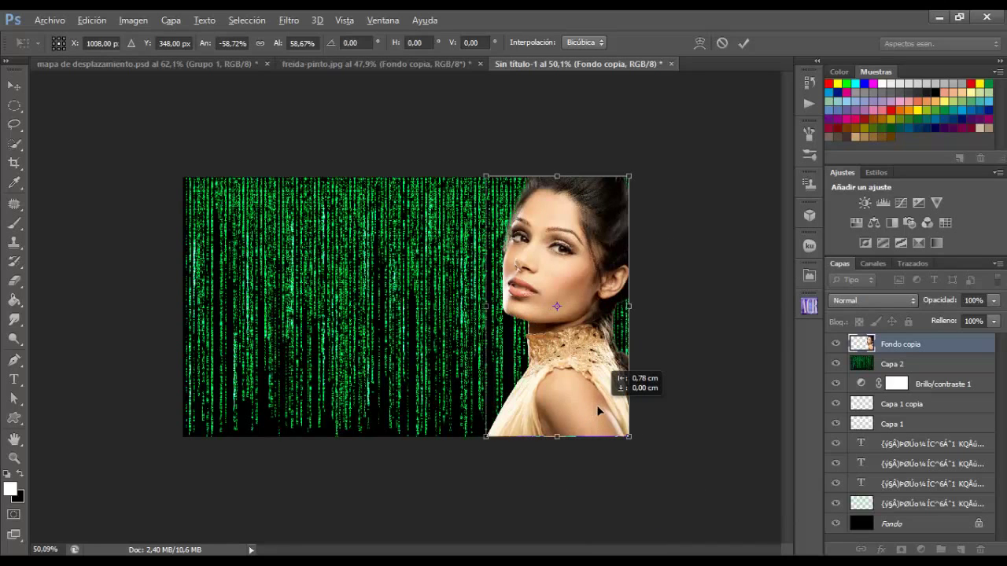
left_click(744, 43)
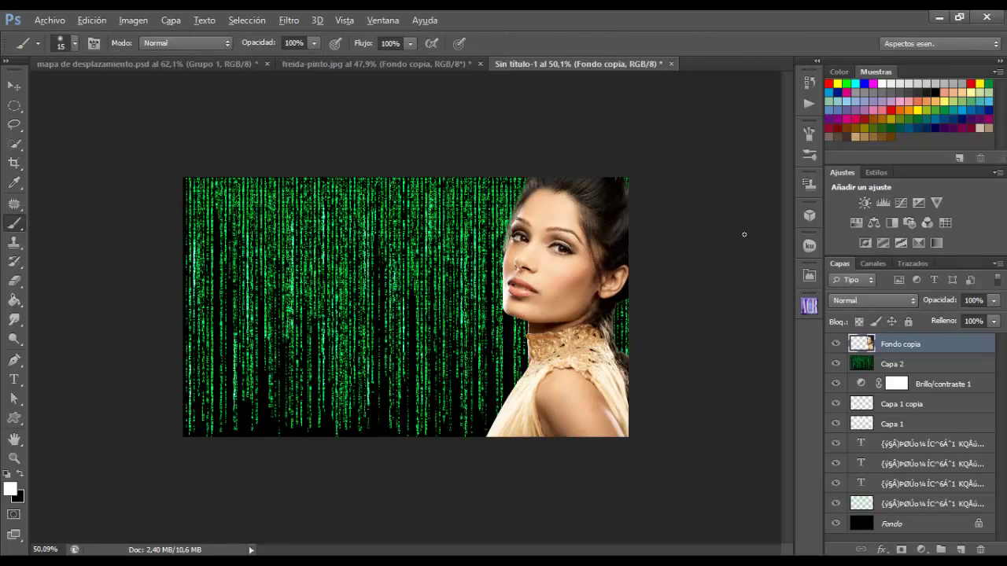
Add Capa 3 above Capa 2 and paint-bucket fill it solid black.
left_click(918, 366)
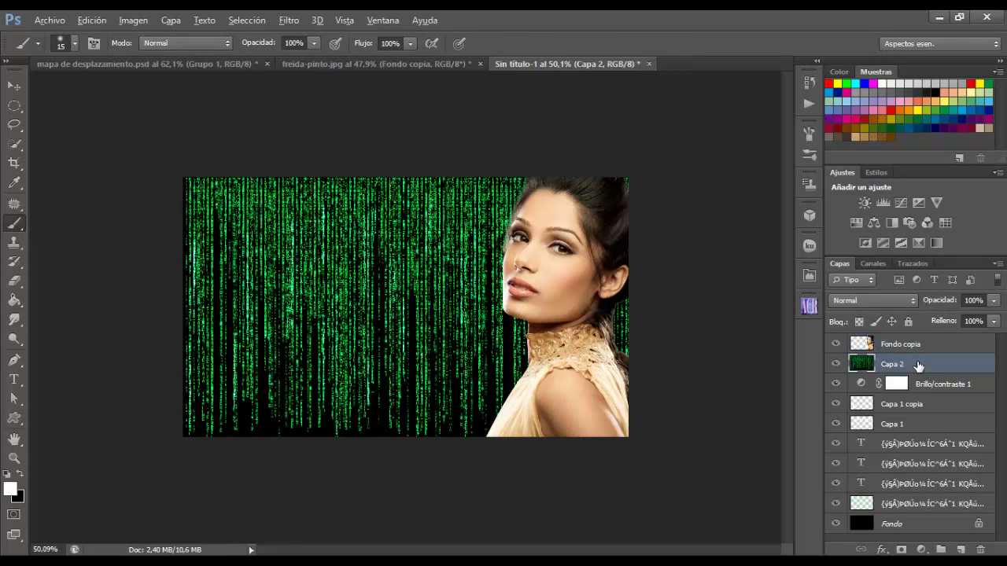
left_click(960, 549)
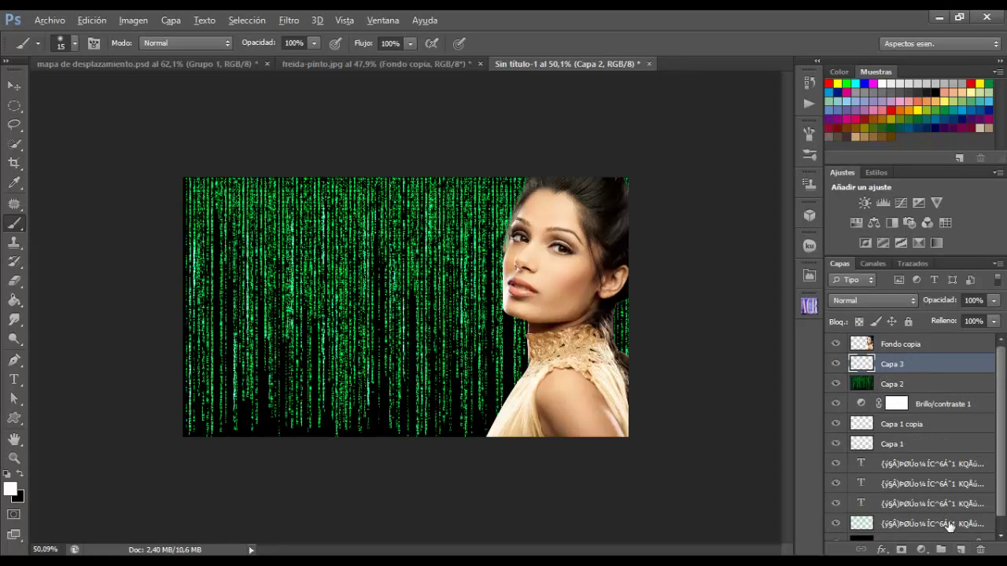
left_click(20, 473)
left_click(14, 300)
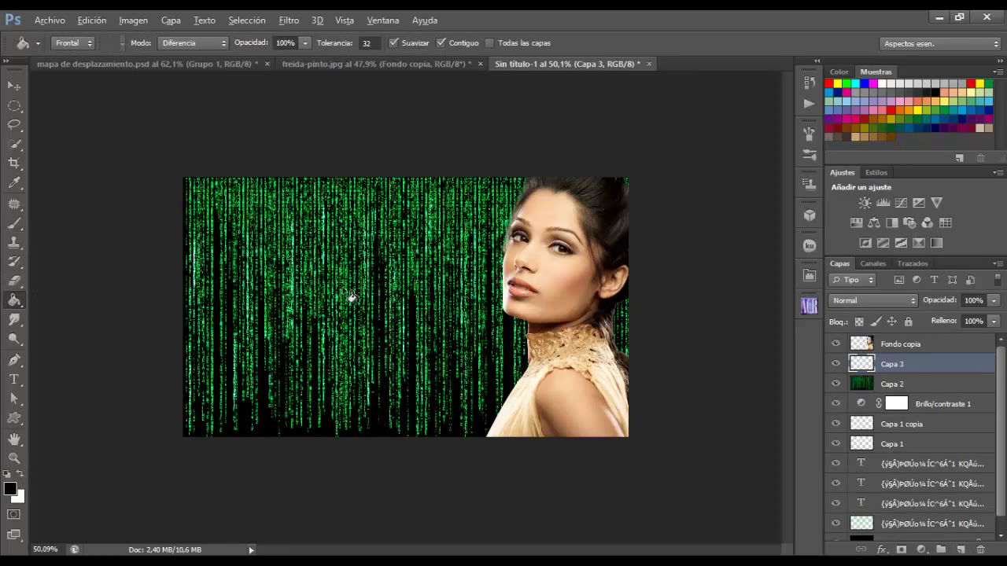
left_click(419, 286)
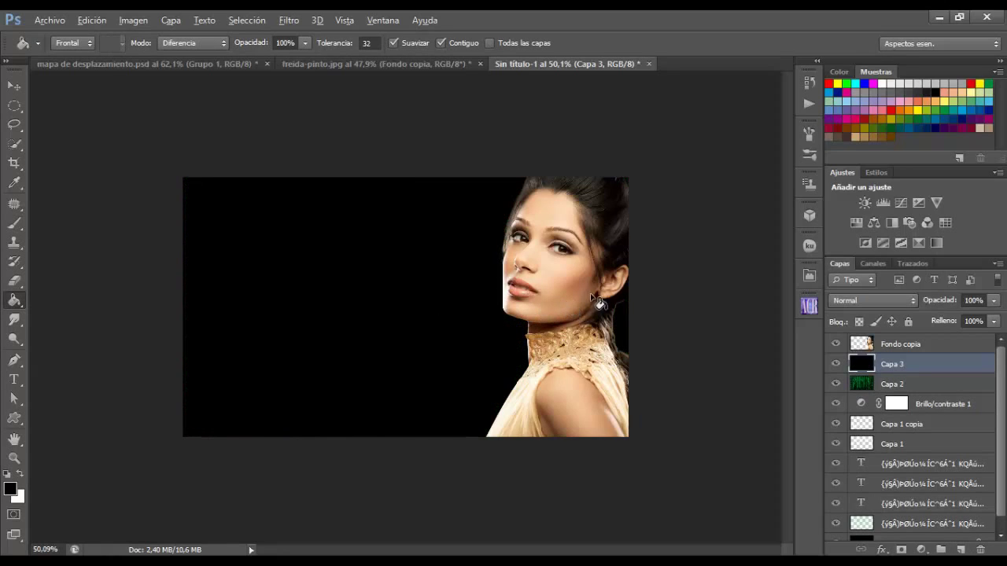
Save As a PSD named 'mapa de desplazamiento', accepting the format options.
left_click(55, 22)
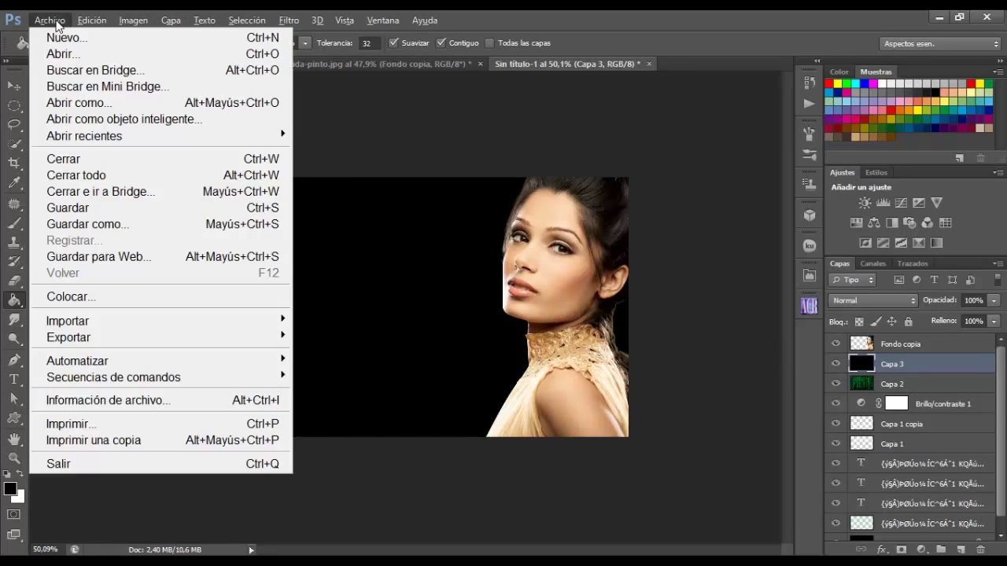
left_click(102, 224)
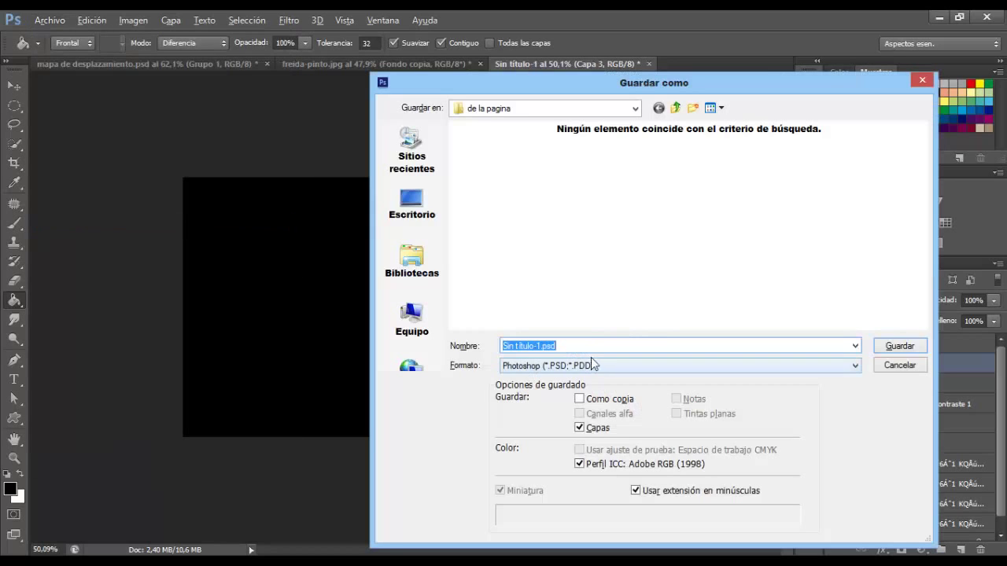
type("map")
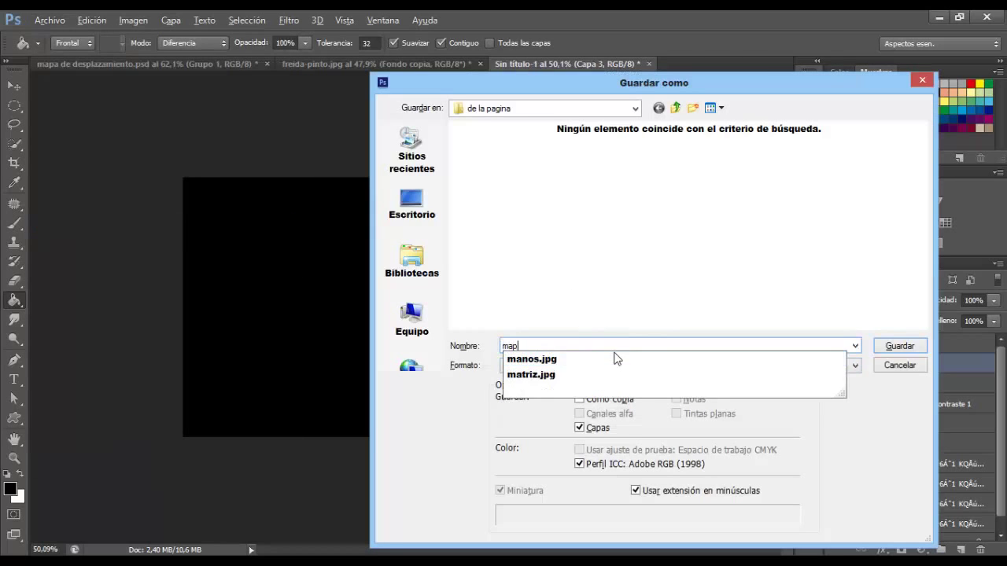
type("a de desplazamiento")
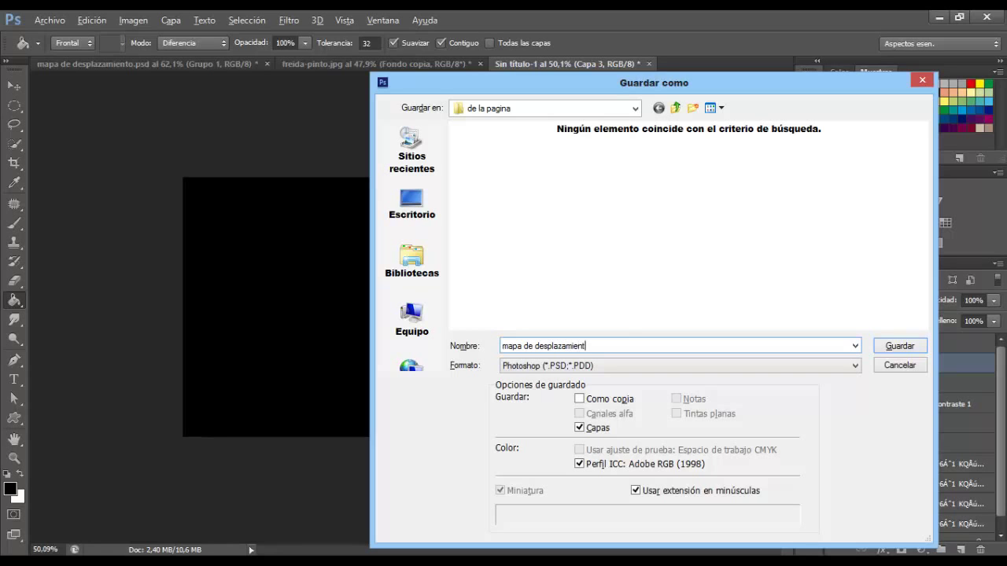
left_click(903, 346)
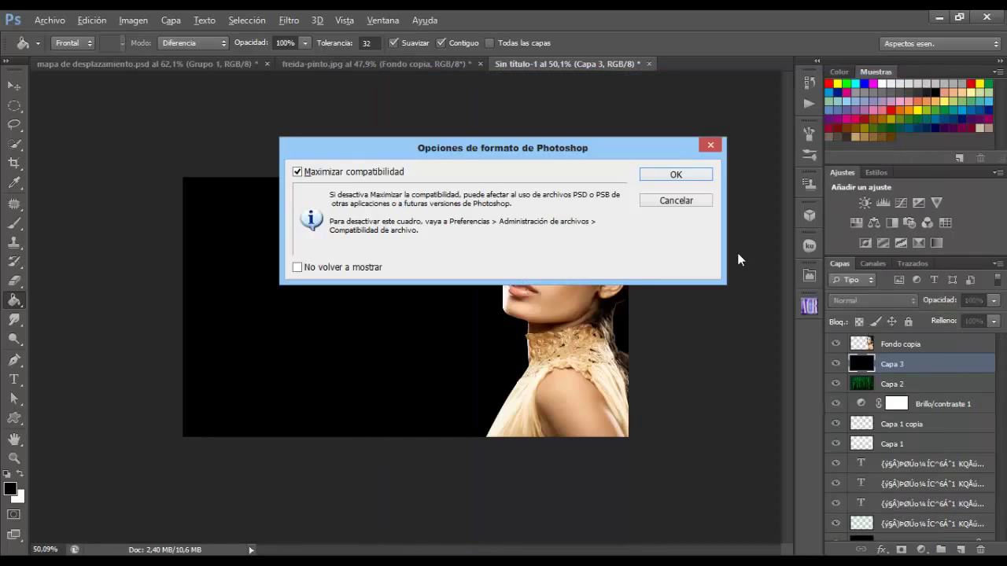
left_click(648, 181)
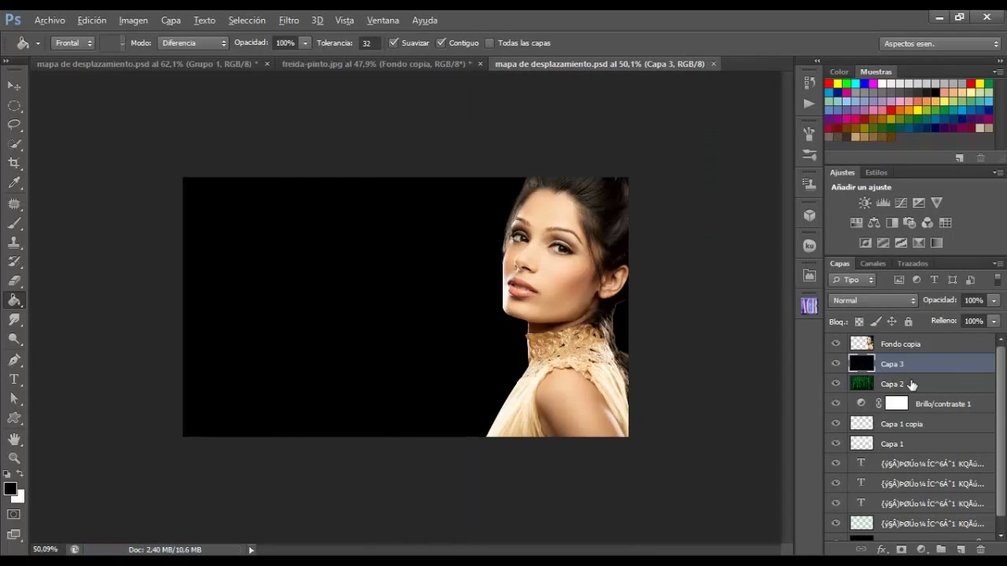
Delete the black Capa 3, hide Fondo copia and load its outline as a selection.
key("Delete")
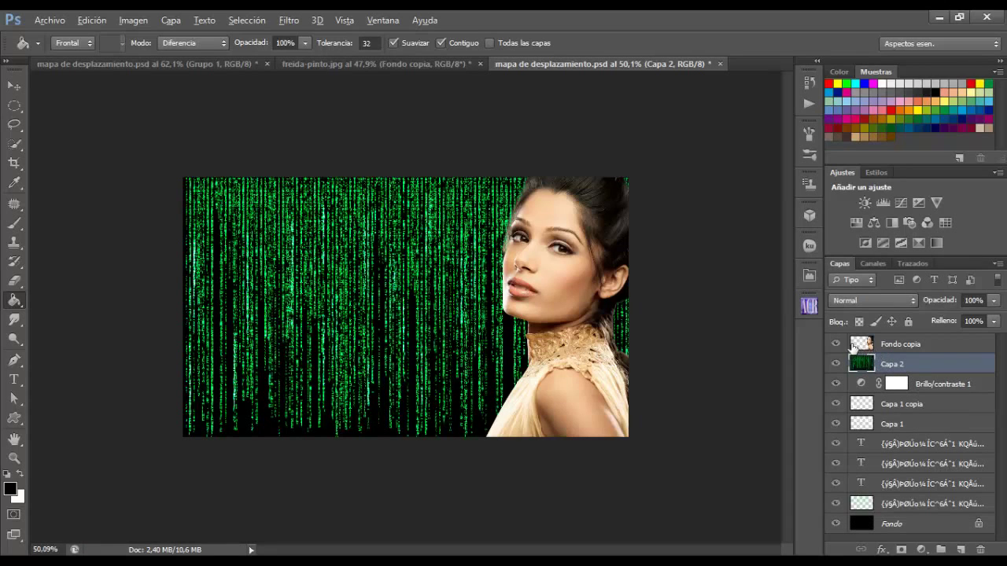
left_click(835, 344)
left_click_drag(851, 358, 866, 353)
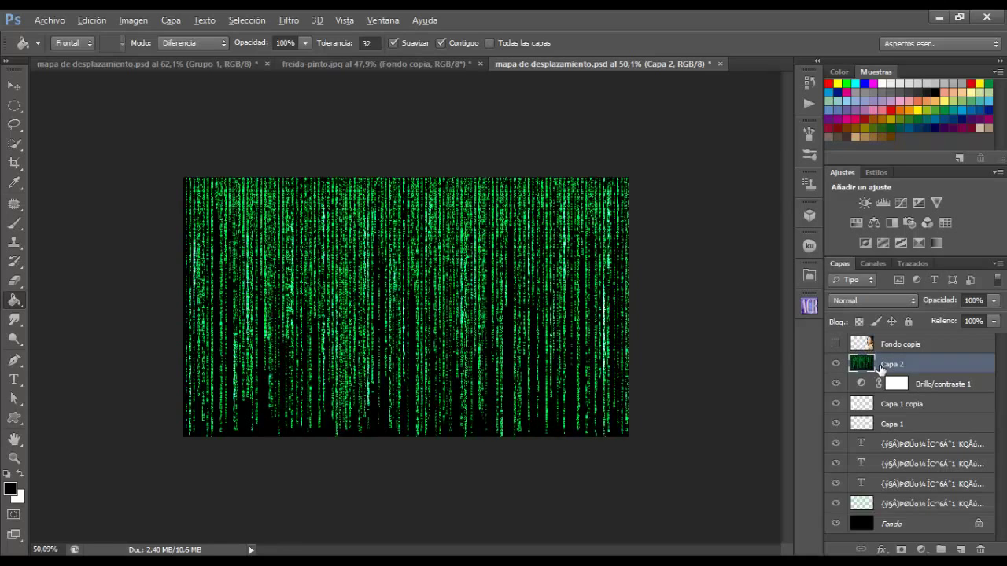
left_click(865, 347, "ctrl")
left_click(292, 21)
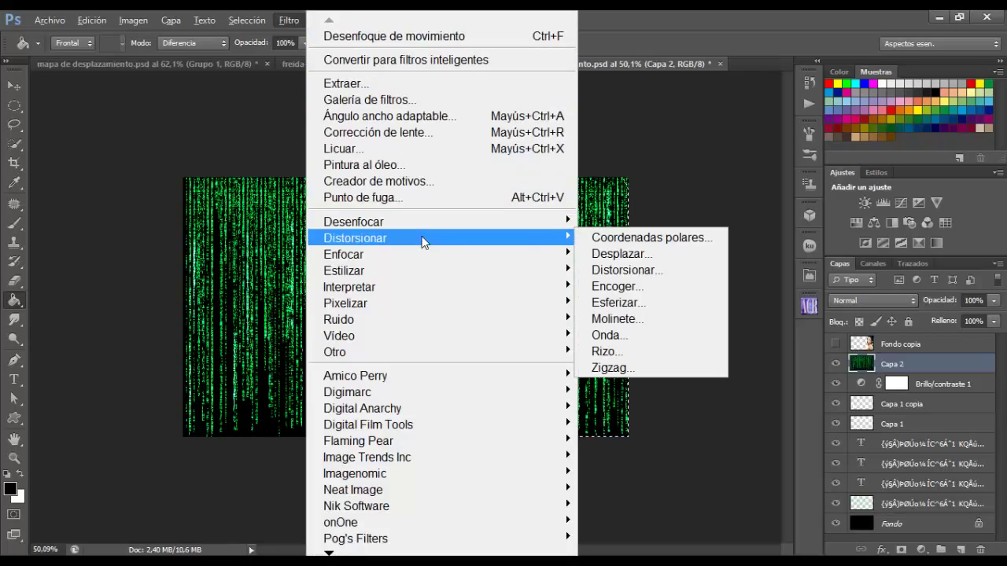
mouse_move(355, 237)
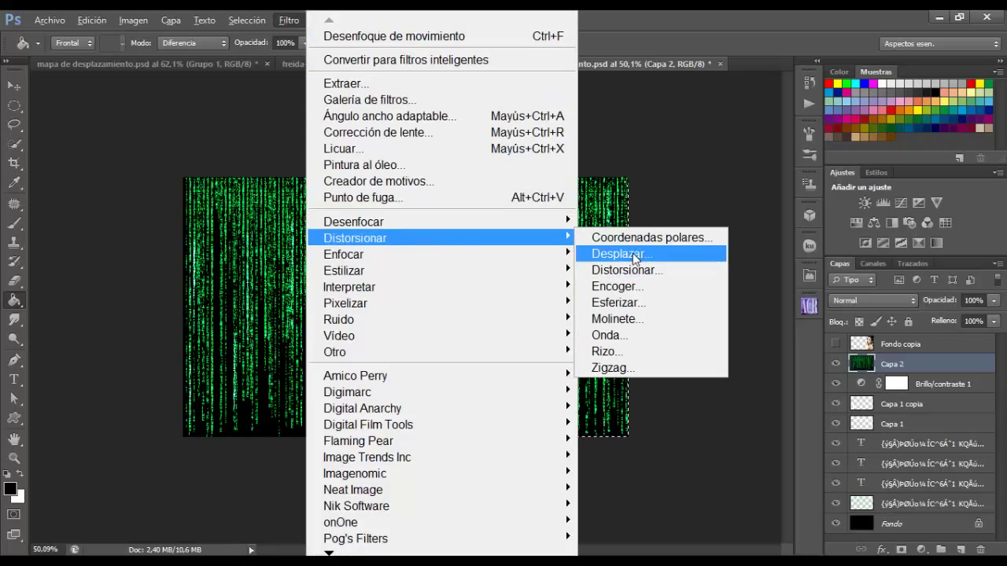
Apply Desplazar with scales of 10, using de la pagina/mapa de desplazamiento.psd as the map.
left_click(621, 253)
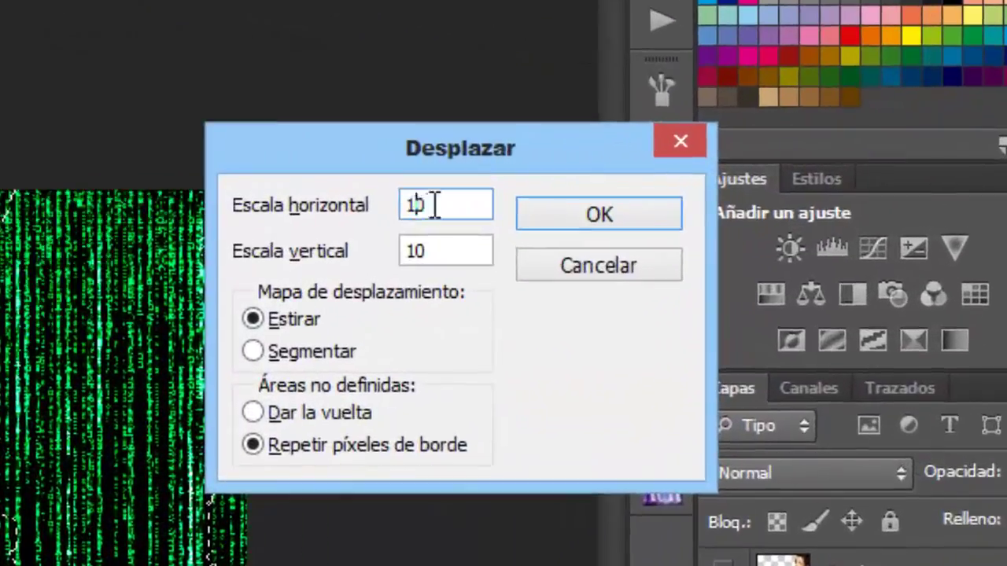
key("Tab")
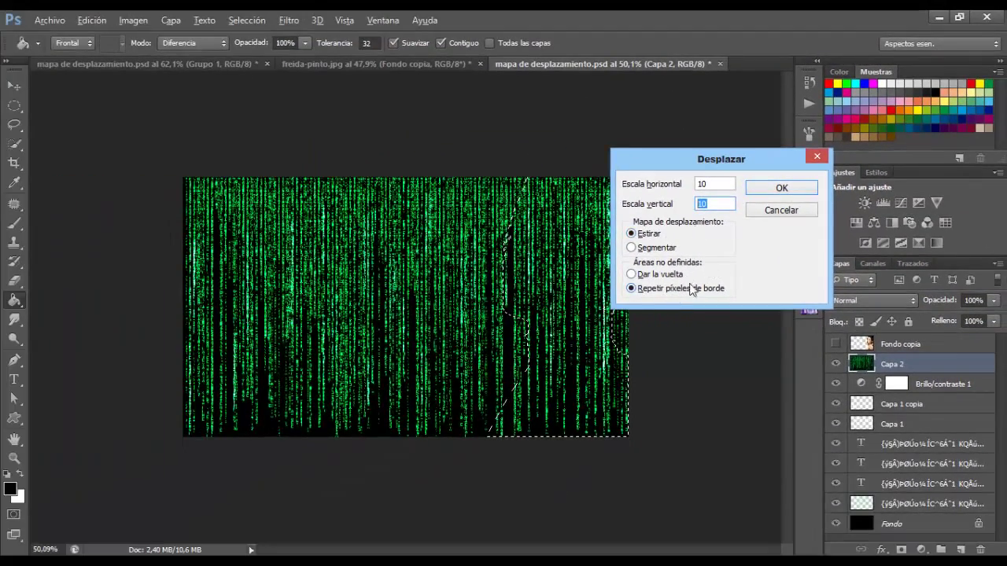
left_click(763, 192)
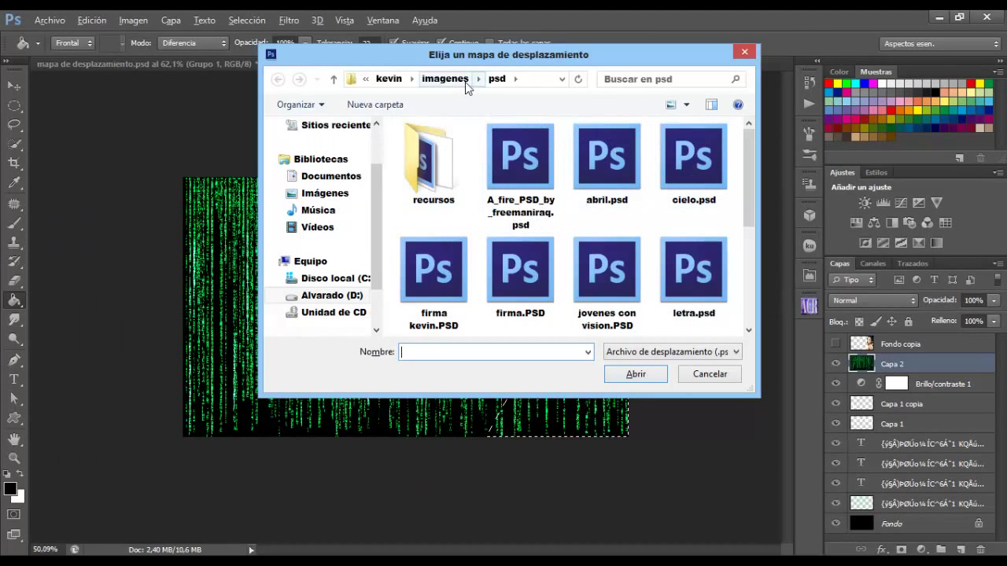
left_click(444, 79)
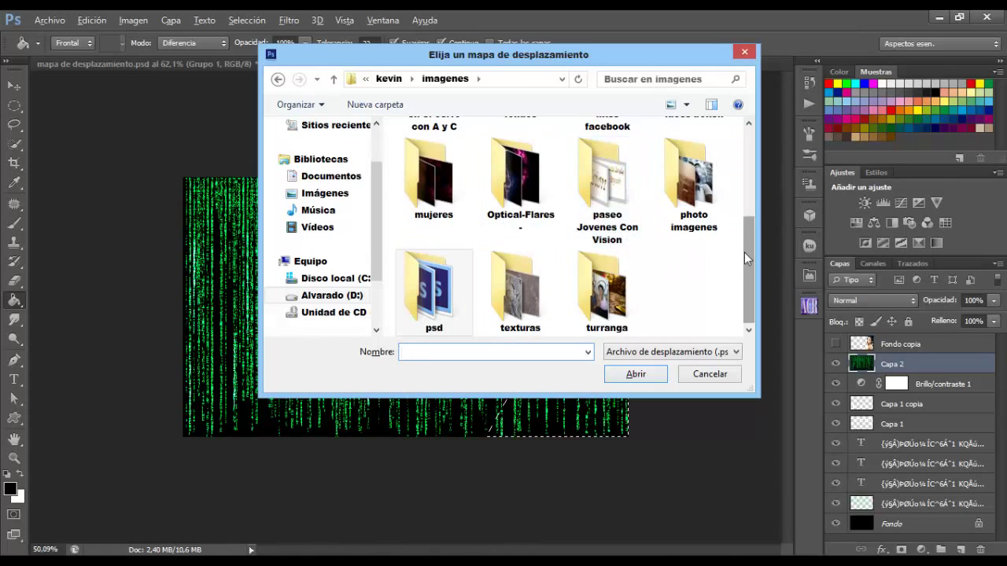
left_click_drag(744, 252, 752, 167)
double_click(590, 184)
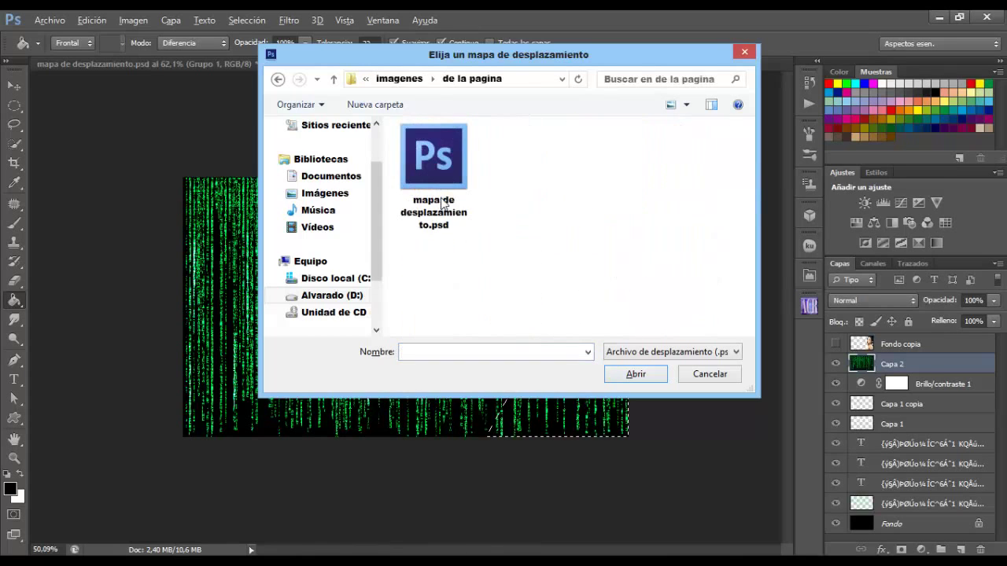
left_click(433, 165)
left_click(634, 375)
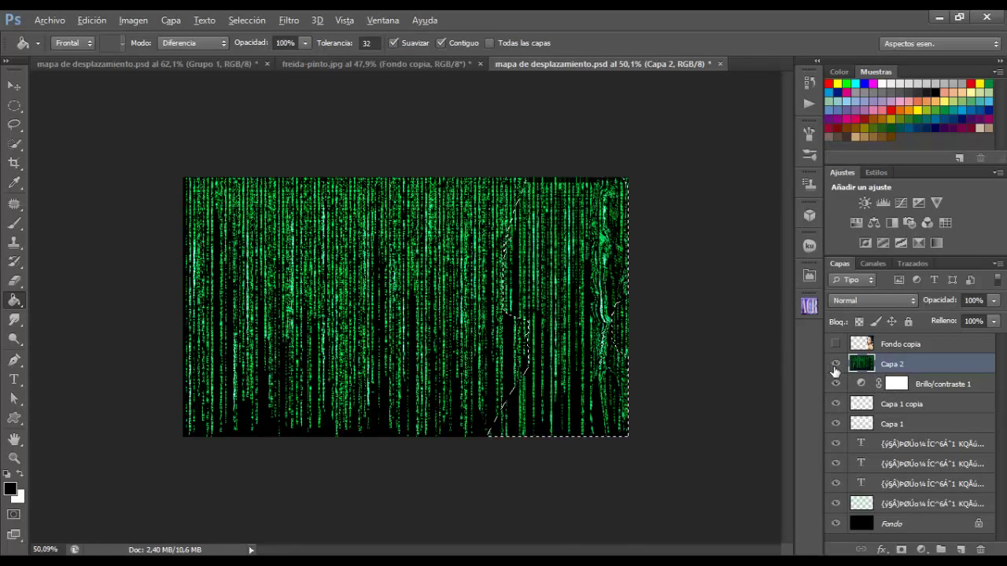
Show Fondo copia again and add a Tono/saturación adjustment layer above it.
left_click(851, 346)
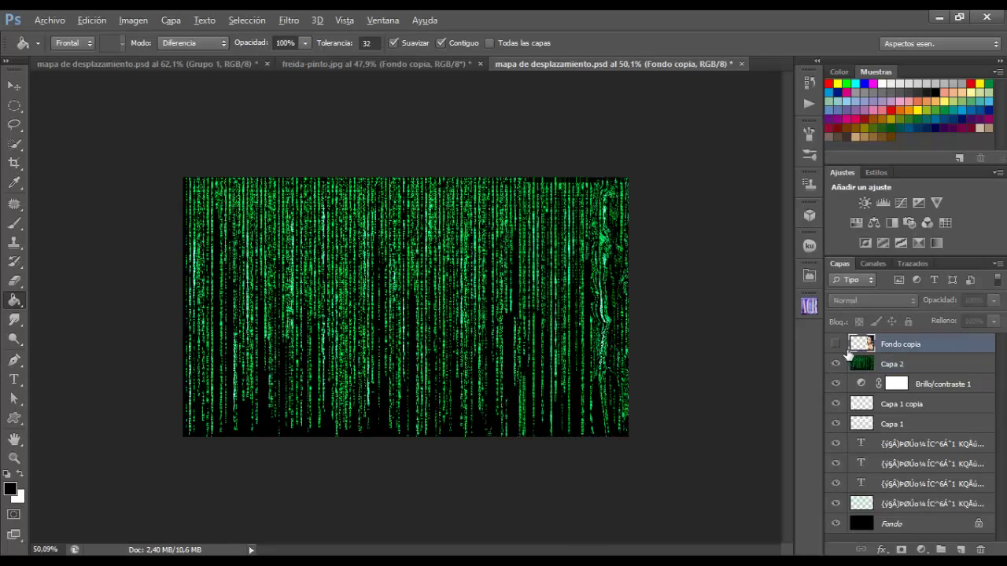
left_click(837, 346)
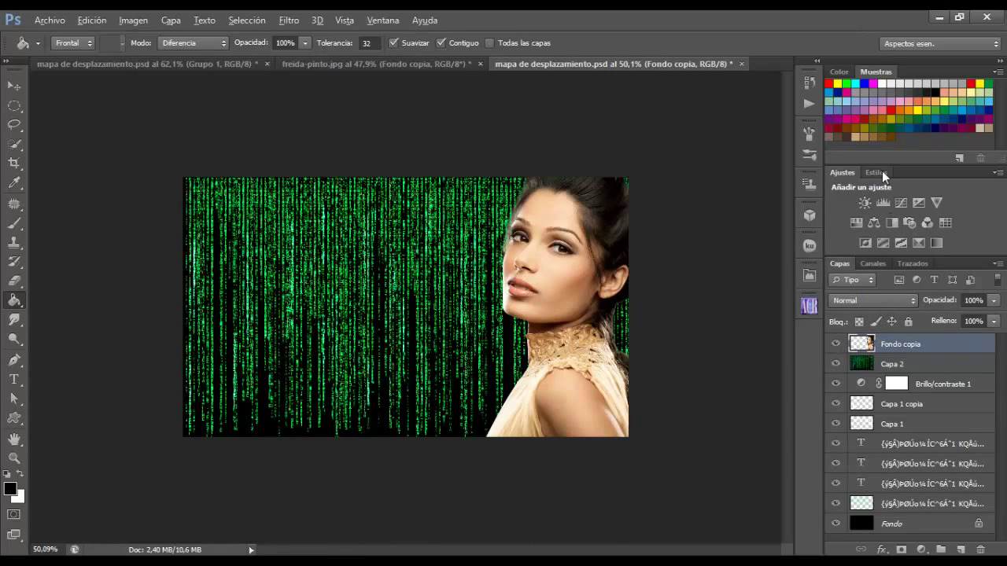
left_click(856, 225)
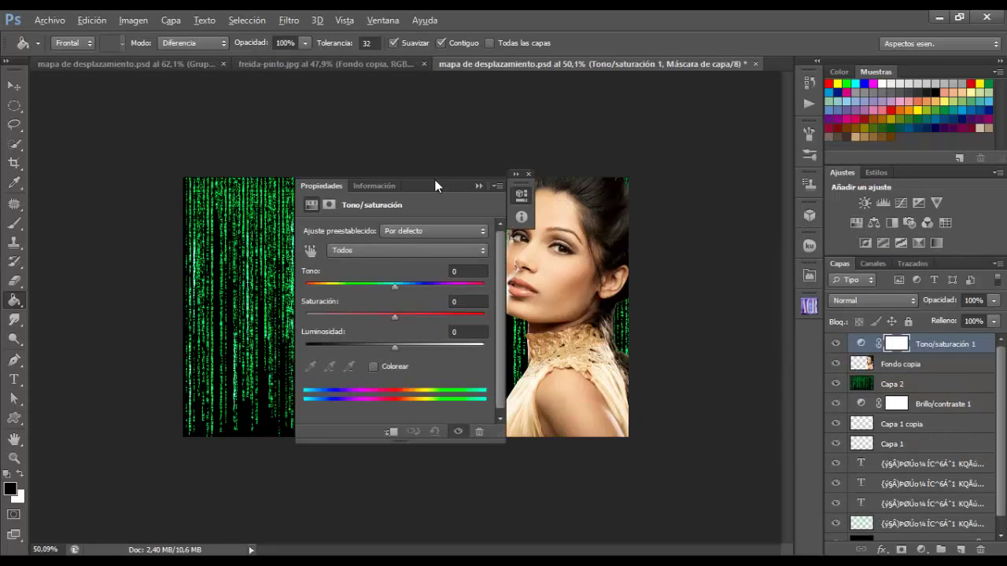
left_click_drag(435, 181, 632, 219)
left_click_drag(480, 223, 330, 154)
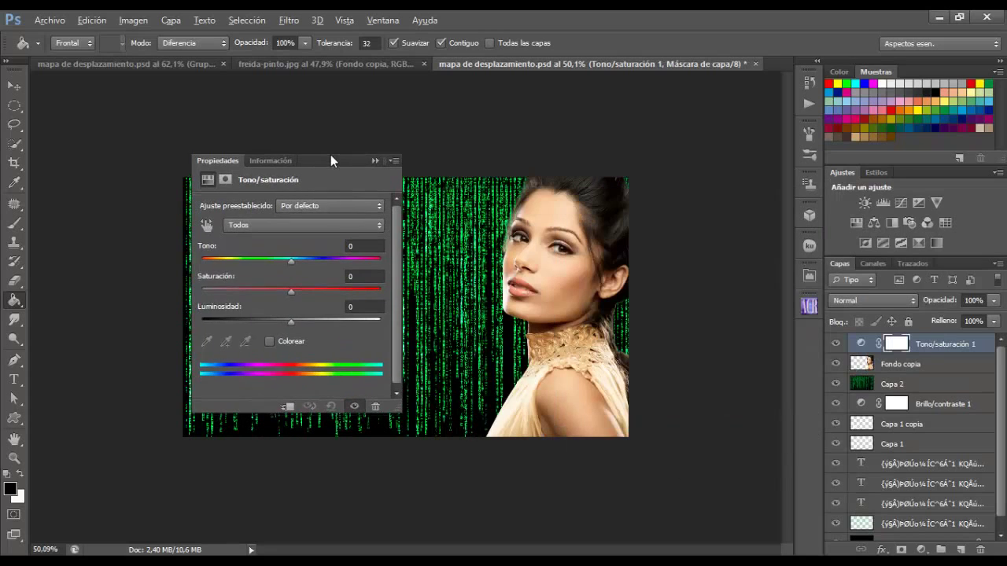
Turn on Colorear with Tono 122 and Saturación 50, then close the Propiedades panel.
left_click(265, 337)
left_click(346, 243)
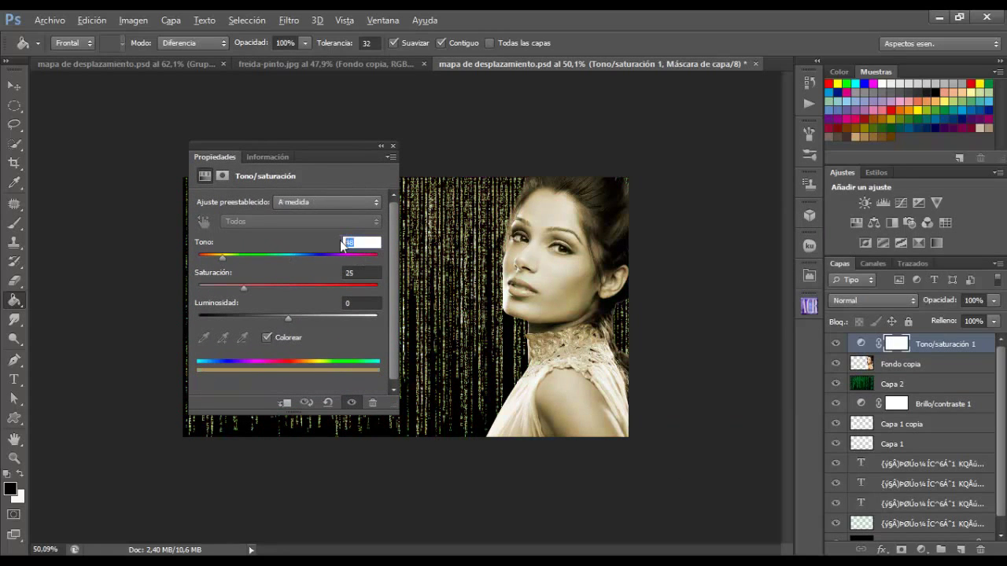
type("122")
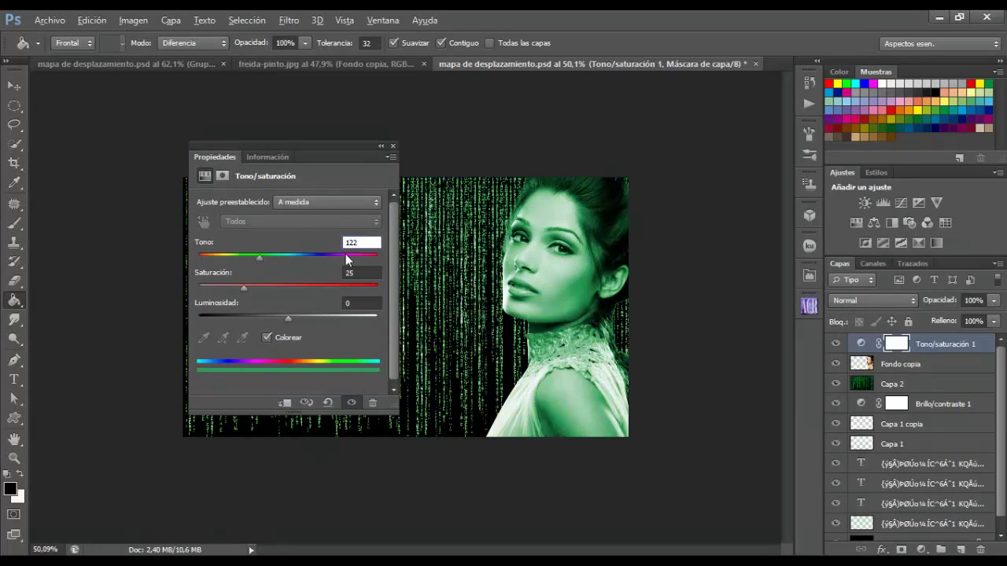
key("Tab")
left_click_drag(360, 275, 341, 277)
type("50")
left_click(381, 147)
left_click(197, 143)
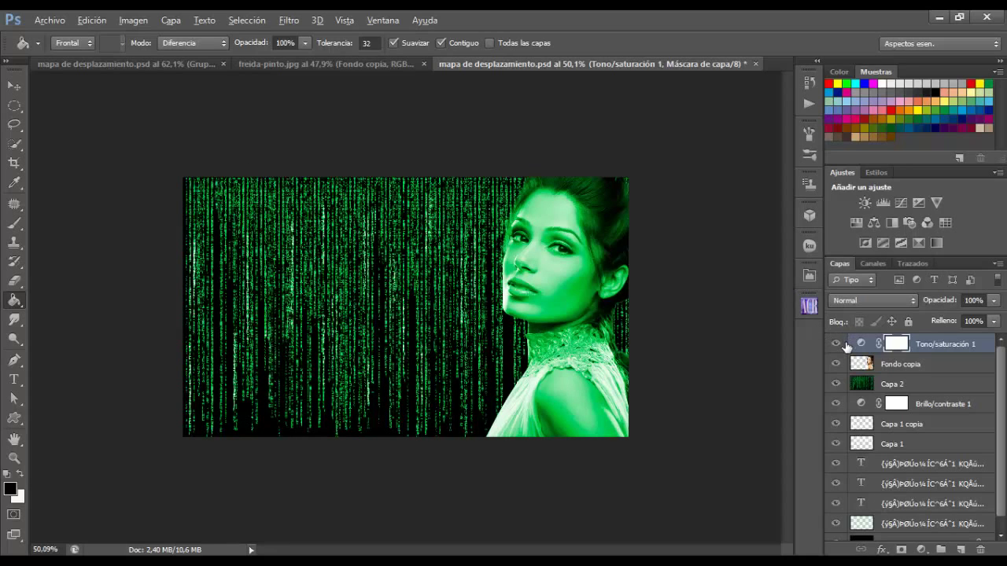
Set the portrait layer to Superponer blending and duplicate it twice.
left_click(882, 366)
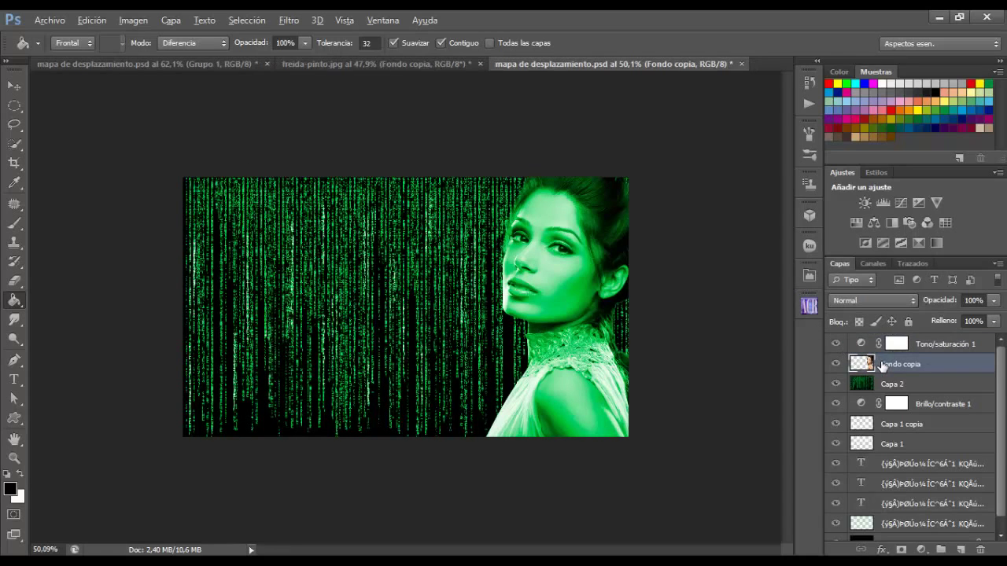
left_click(877, 300)
left_click(853, 194)
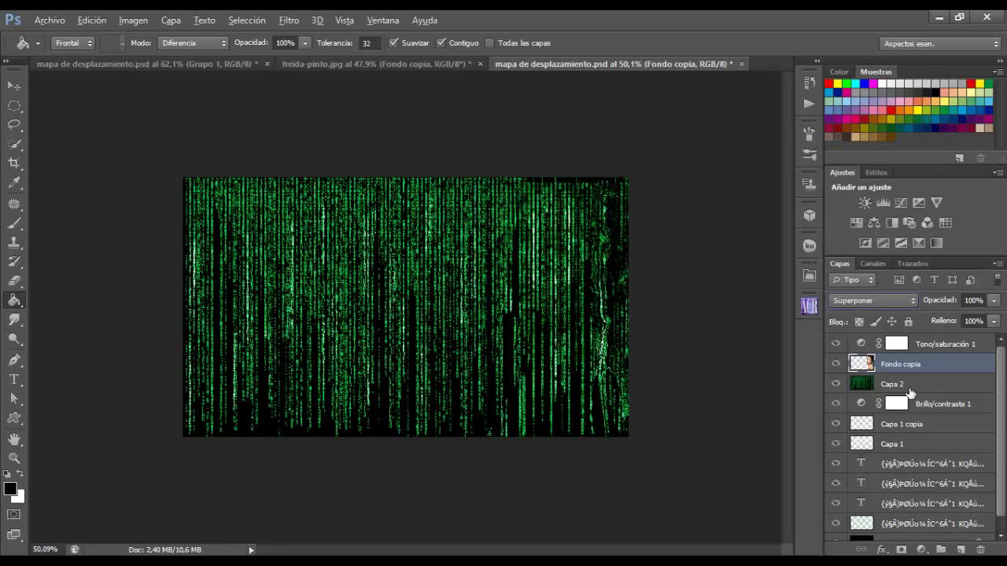
key("ctrl+j")
key("ctrl+j")
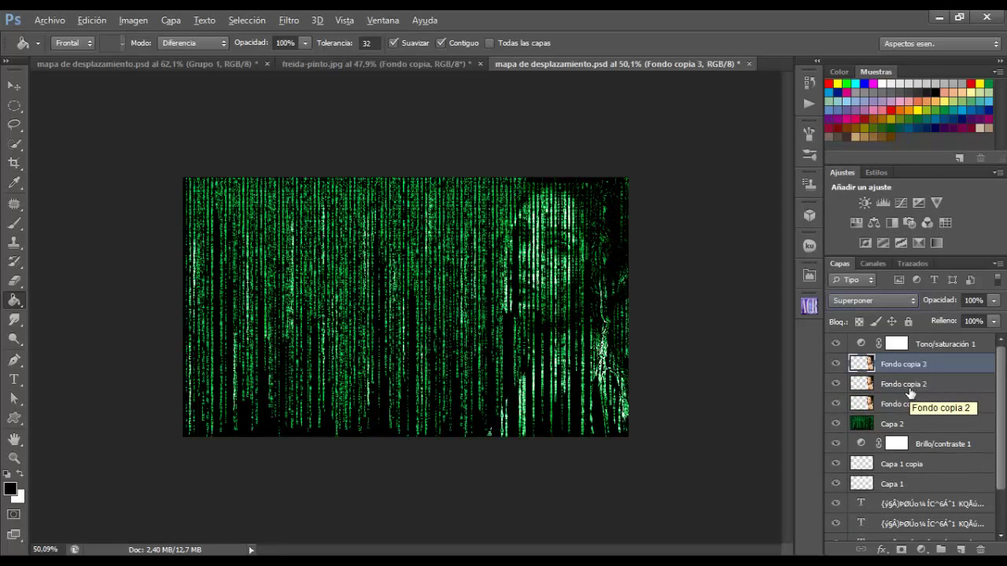
key("ctrl+j")
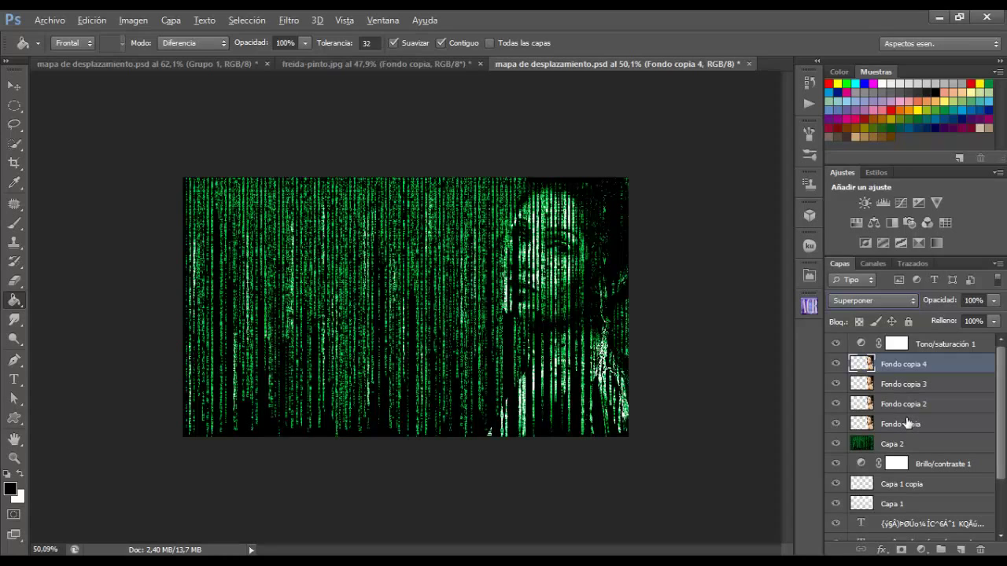
Select Fondo copia 4, 3, 2 and Fondo copia and group them into Grupo 1.
left_click(915, 384, "ctrl")
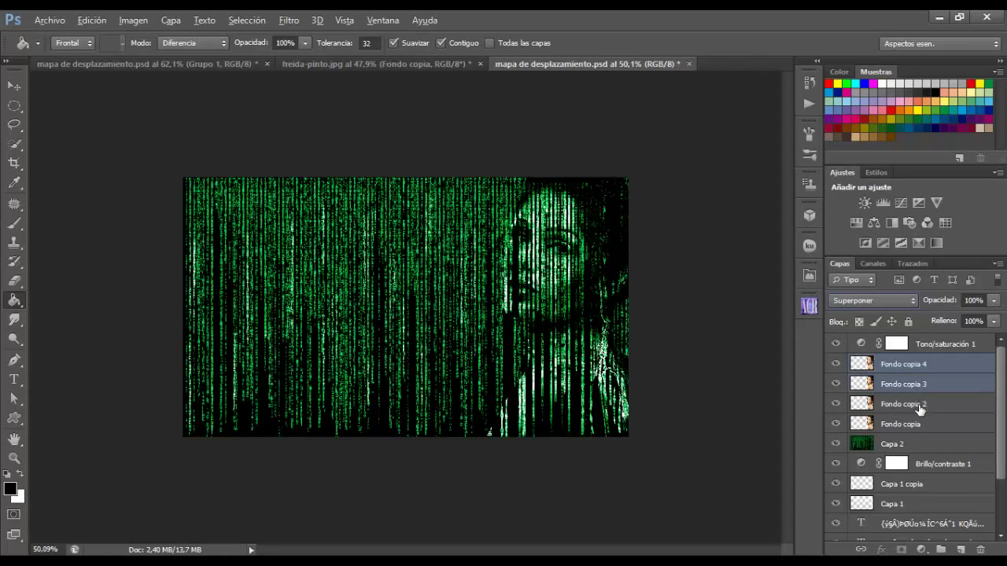
left_click(920, 406, "ctrl")
left_click(923, 423, "ctrl")
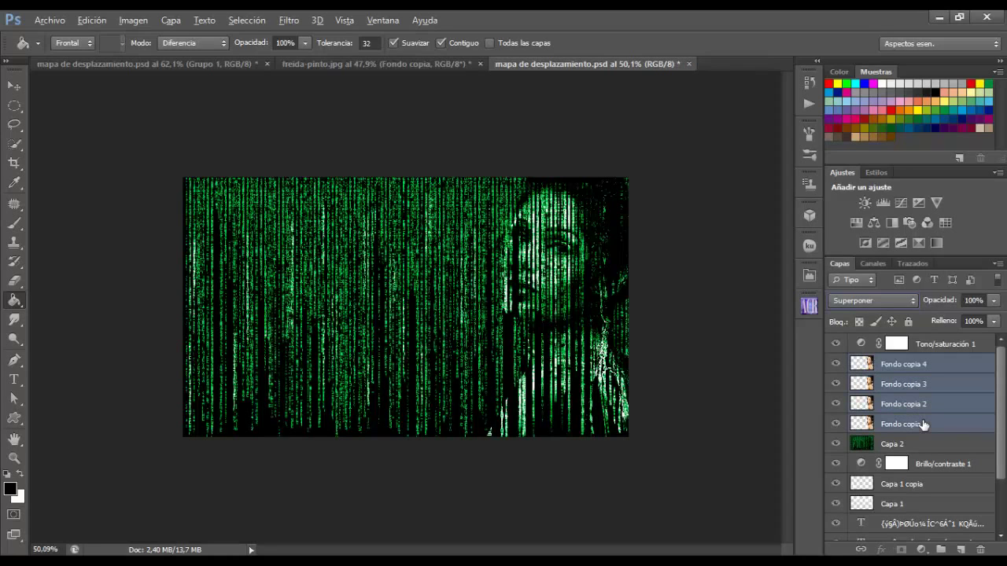
key("ctrl+g")
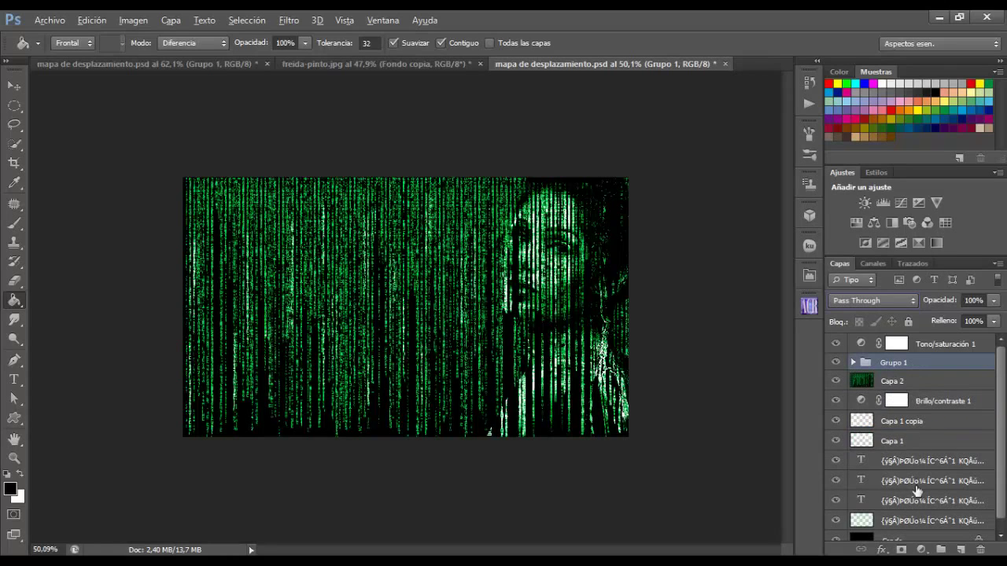
Mask Grupo 1 and paint black with a 99 px soft brush along the hair and right edge.
left_click(900, 548)
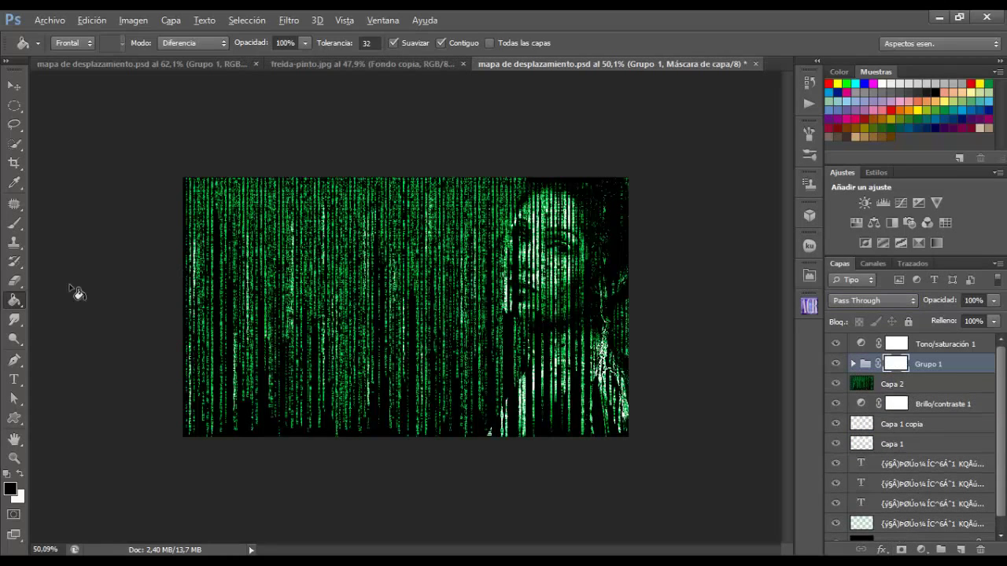
left_click(14, 224)
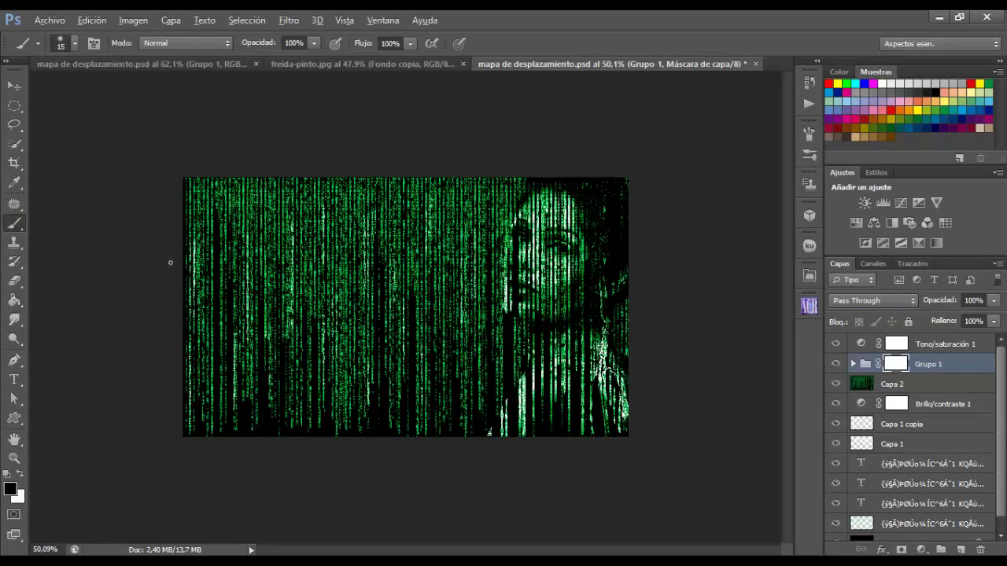
right_click(458, 281)
left_click(549, 312)
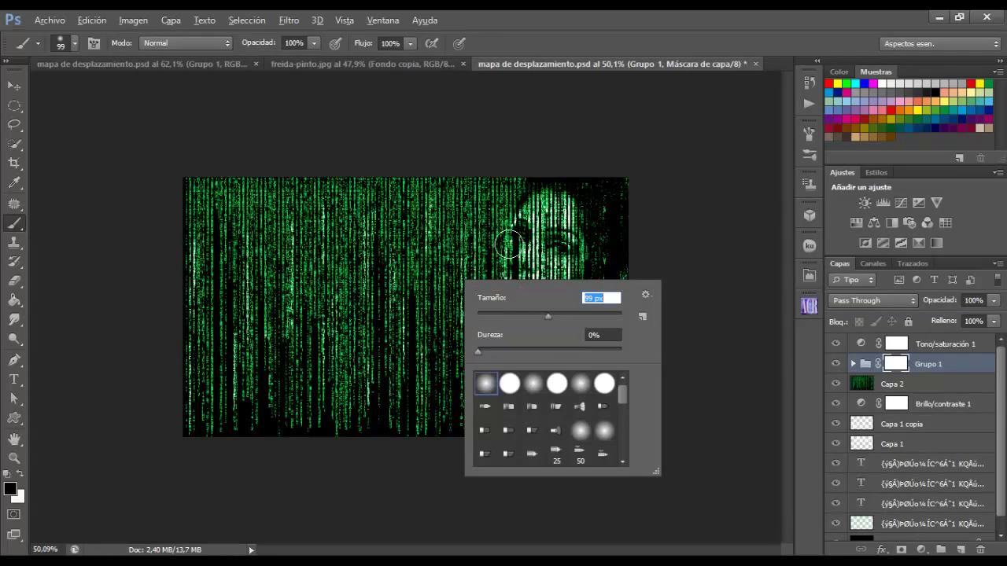
left_click(639, 233)
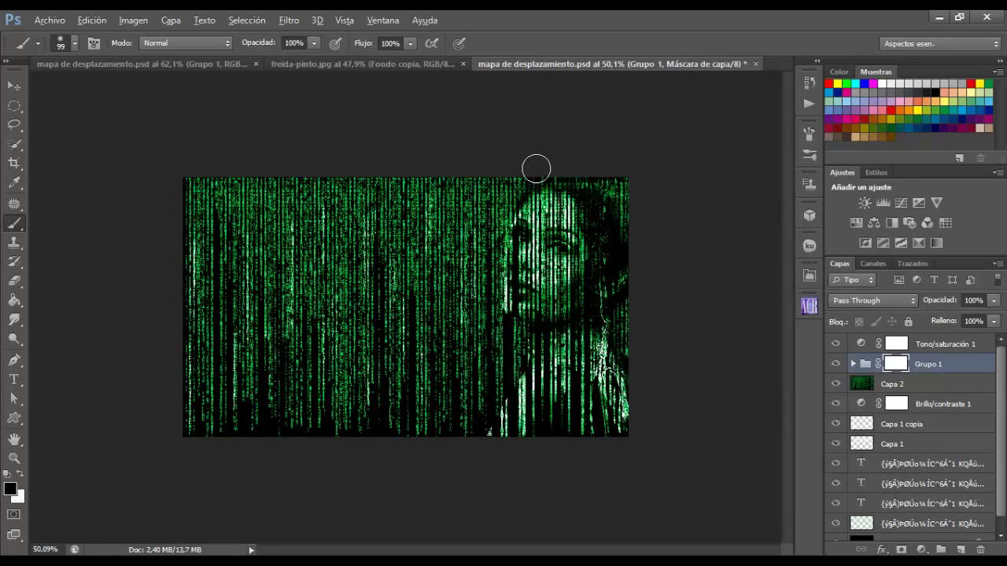
mouse_move(535, 168)
left_mouse_down()
mouse_move(611, 180)
mouse_move(638, 373)
mouse_move(626, 459)
left_mouse_up()
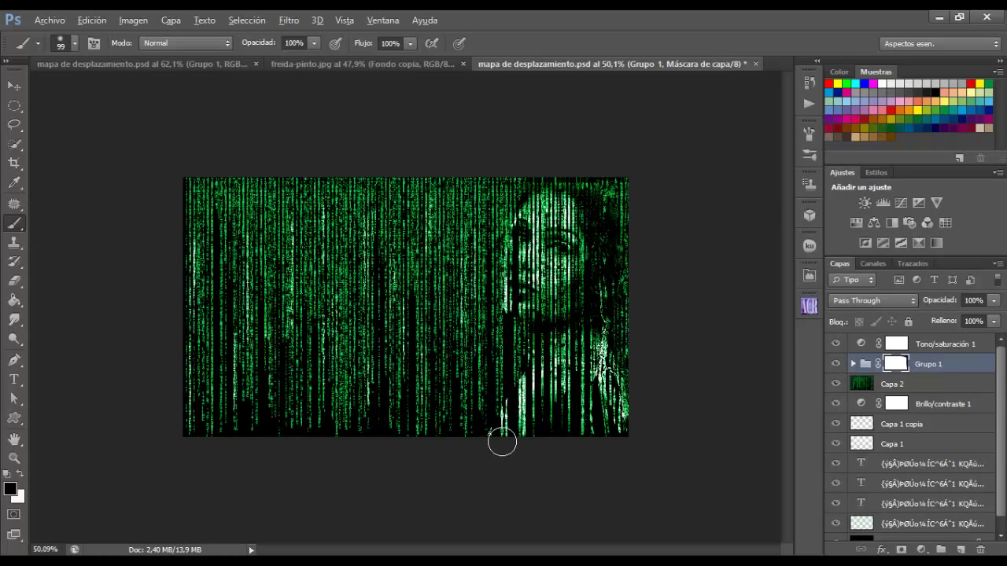
mouse_move(501, 443)
left_mouse_down()
mouse_move(629, 420)
mouse_move(623, 350)
left_mouse_up()
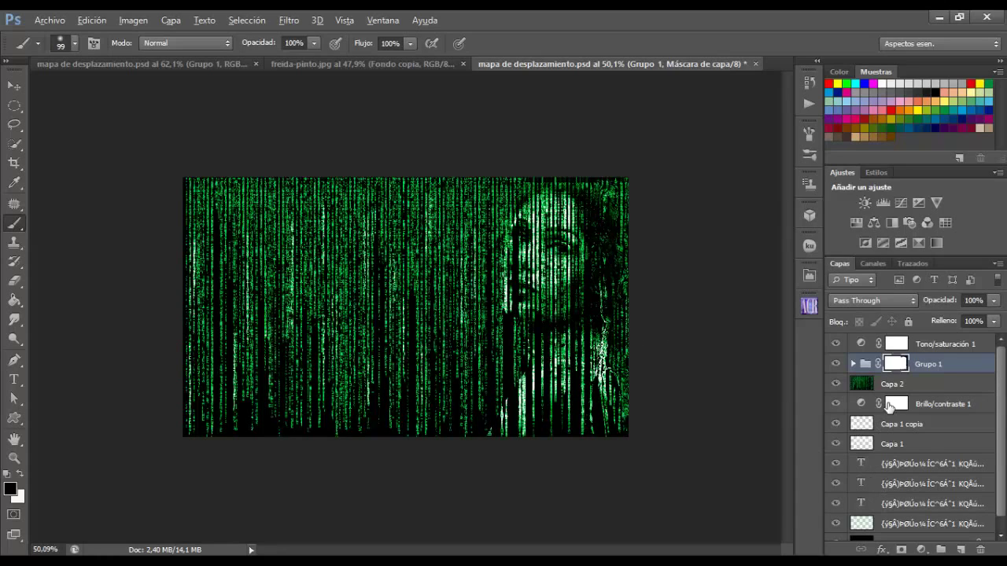
Add a layer mask to Capa 2 and paint black down the image's right edge.
left_click(895, 385)
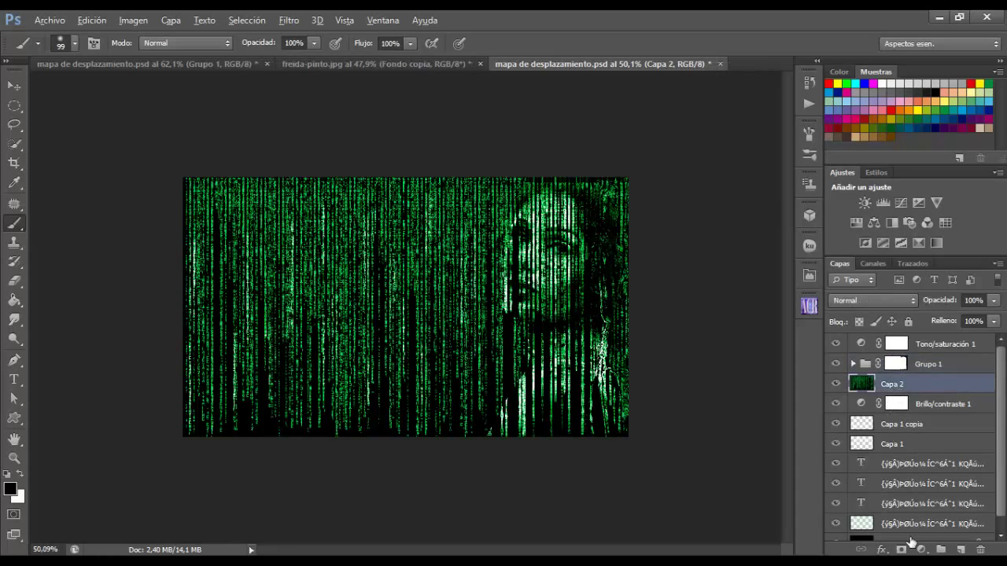
left_click(900, 550)
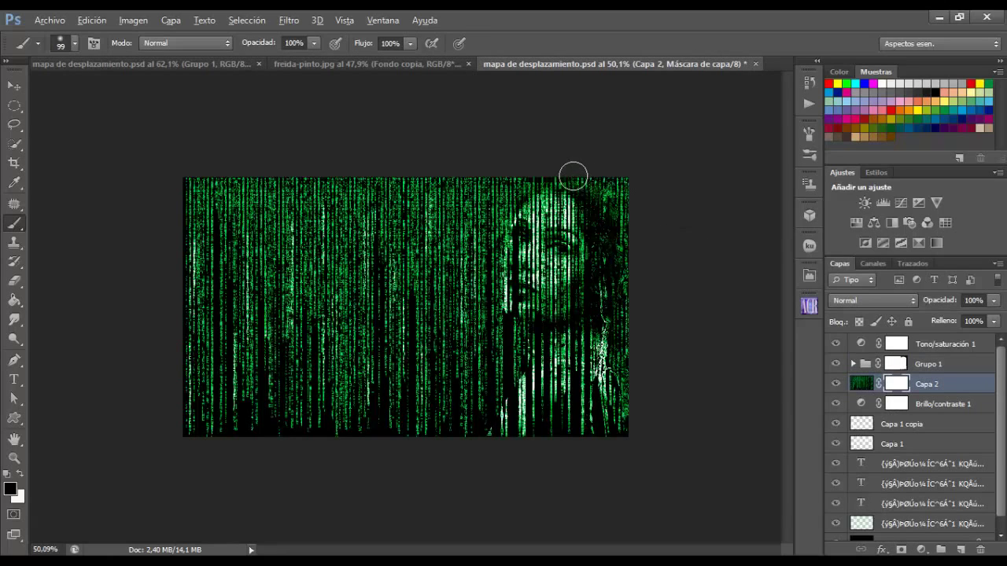
left_click_drag(544, 165, 625, 324)
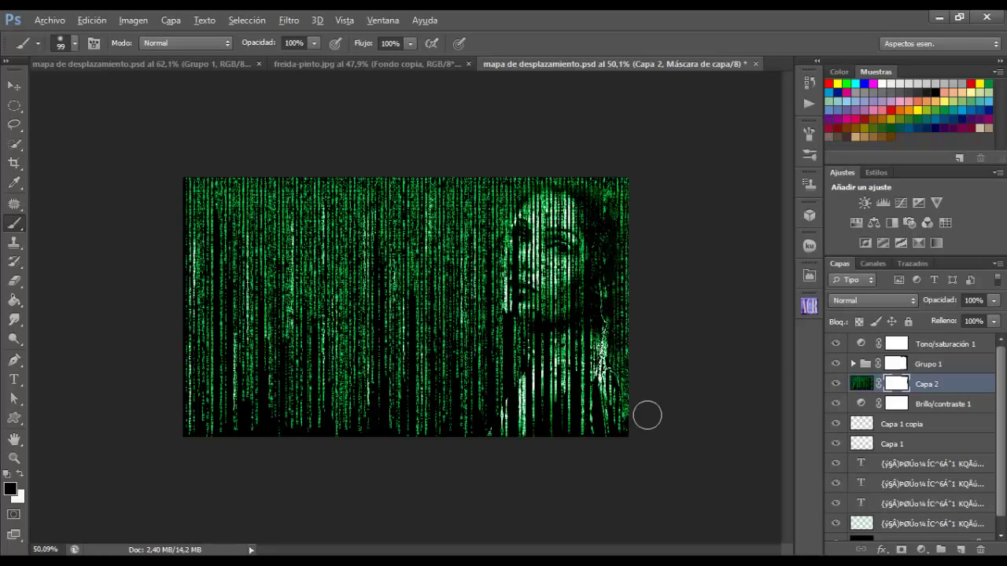
Lower the brush opacity to 68% and switch between the Capa 2 and Grupo 1 masks.
left_click(894, 365)
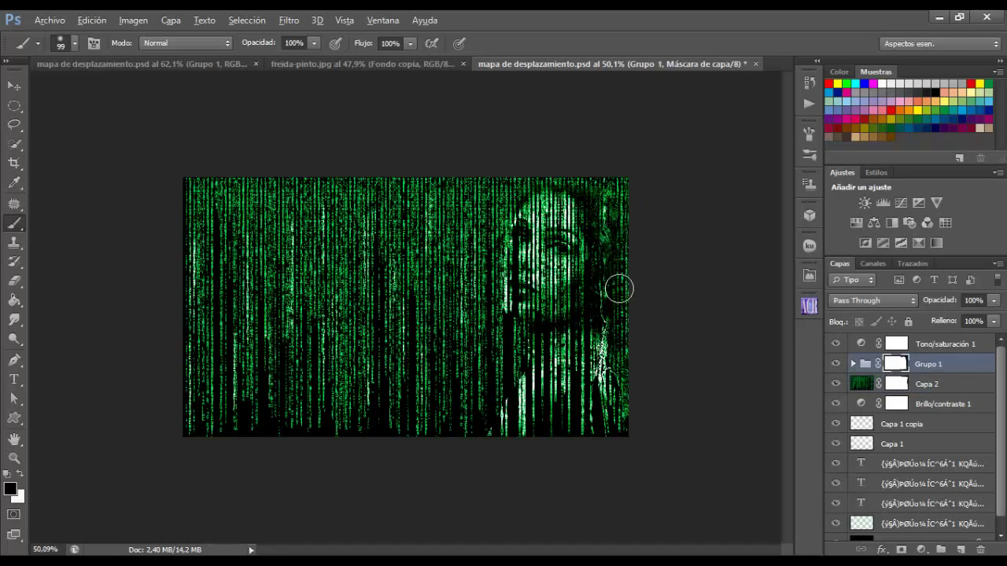
left_click_drag(260, 46, 235, 46)
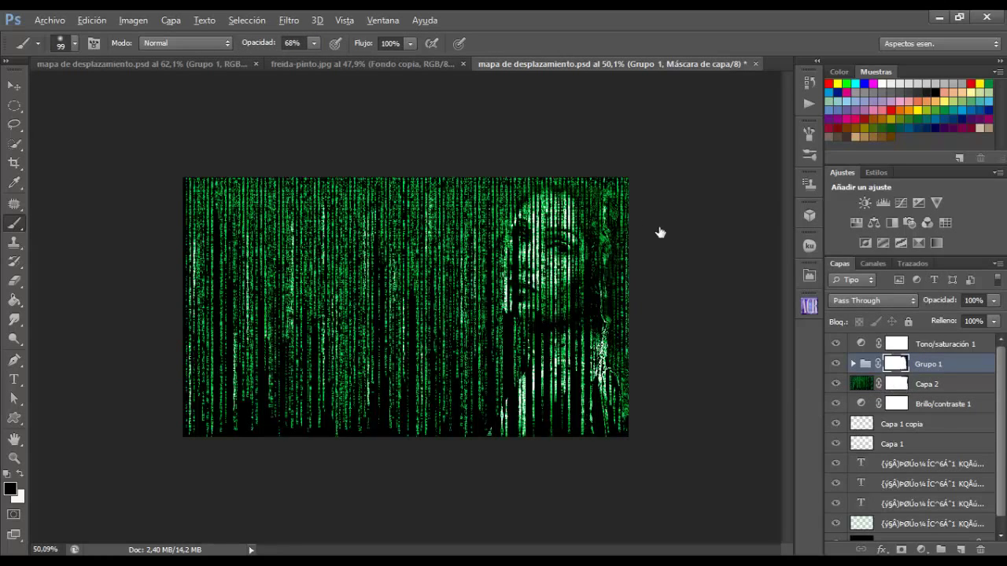
key("alt+bracketleft")
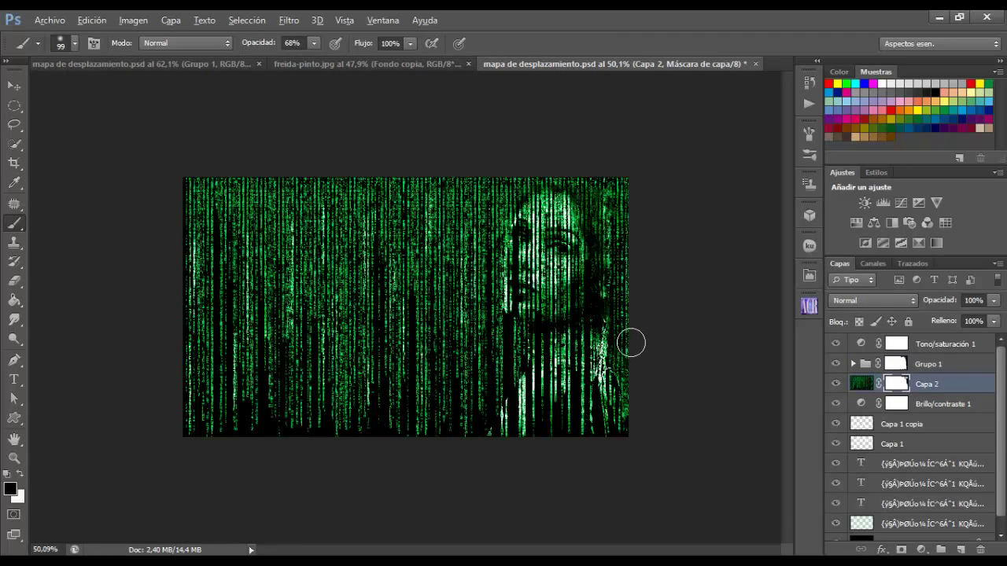
scroll(602, 271, "down", 1)
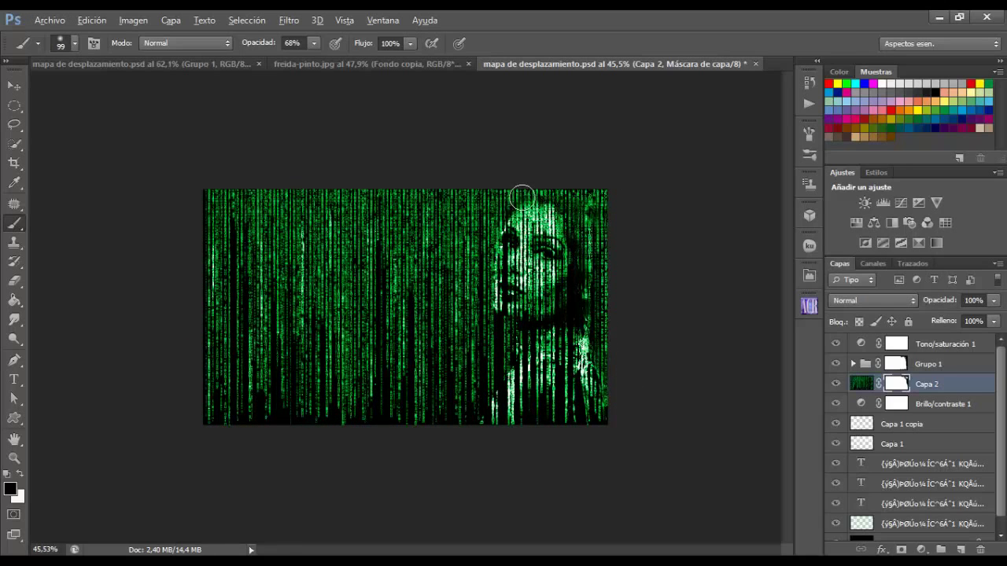
left_click(895, 363)
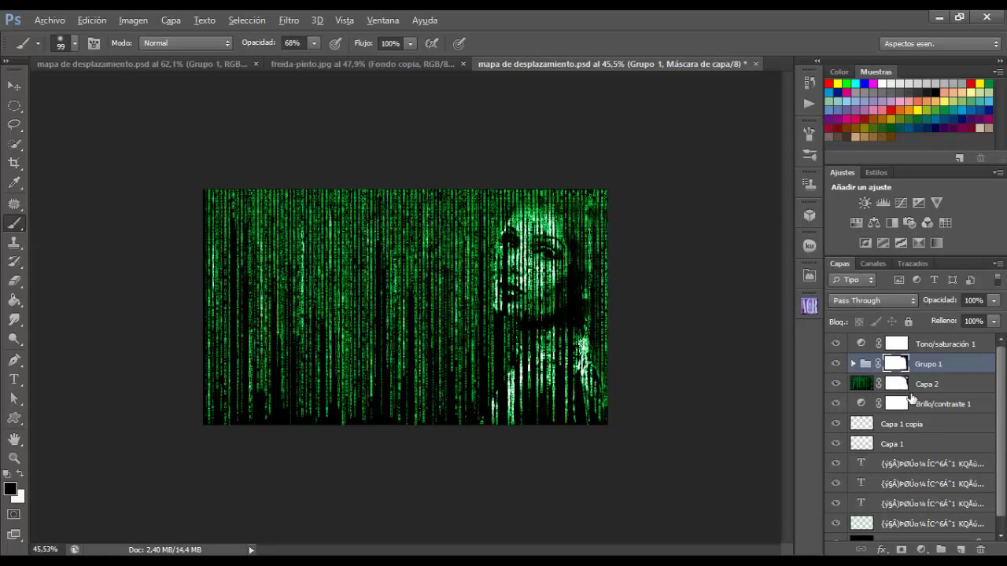
Paint dark vertical streaks down the left side of the Tono/saturación 1 mask.
scroll(913, 399, "down", 1)
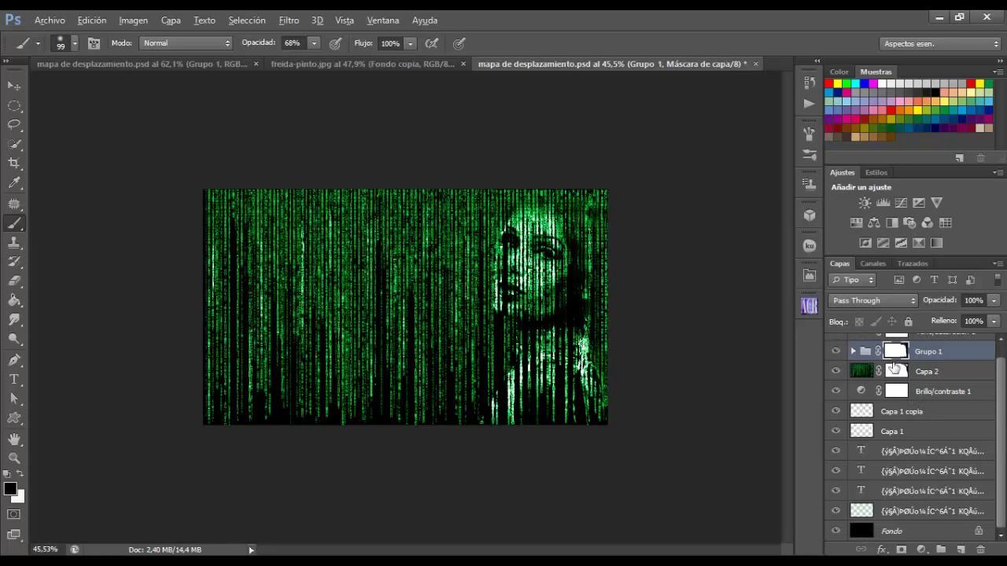
scroll(903, 410, "up", 1)
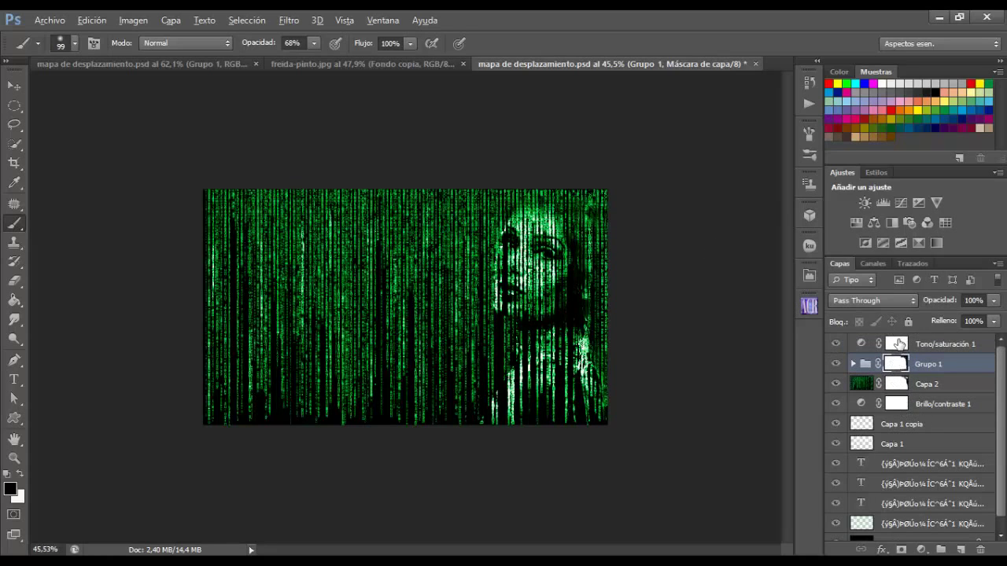
left_click(898, 344)
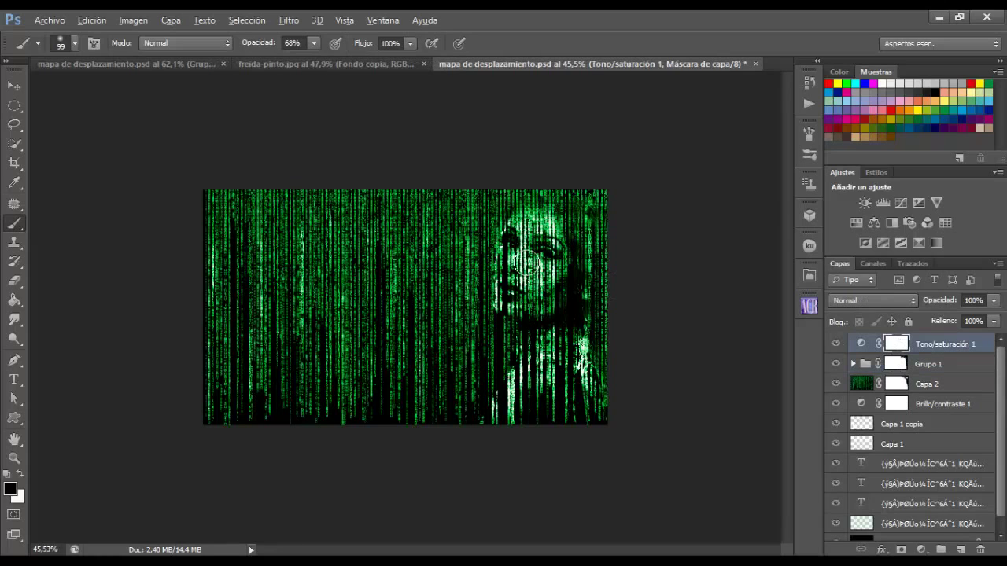
left_click_drag(270, 241, 262, 304)
left_click_drag(331, 273, 330, 353)
At 100% brush opacity, paint more dark vertical streaks through the centre of the mask.
left_click_drag(242, 35, 346, 61)
left_click_drag(400, 292, 398, 354)
mouse_move(450, 282)
left_mouse_down()
mouse_move(443, 341)
mouse_move(464, 396)
left_mouse_up()
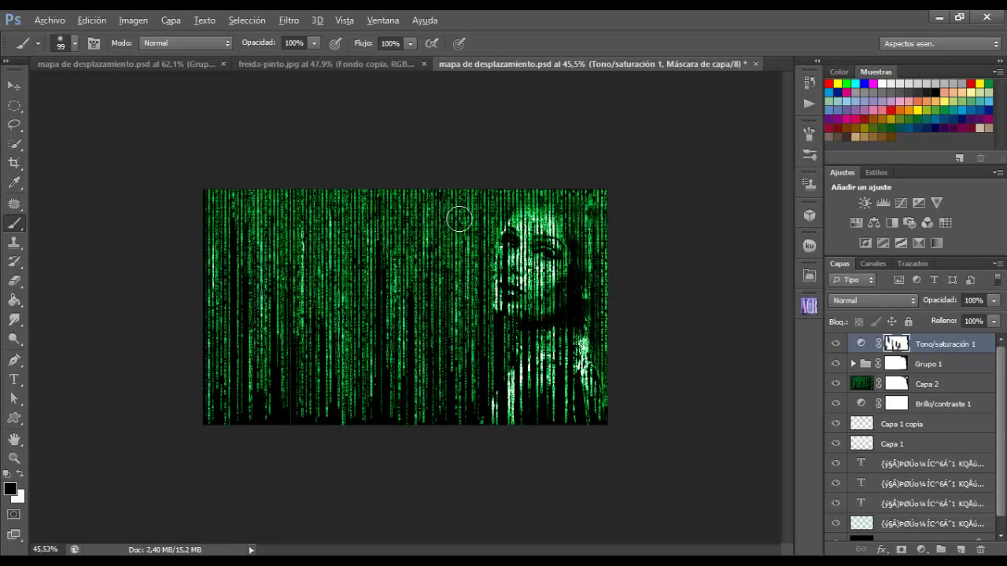
scroll(483, 196, "down", 2)
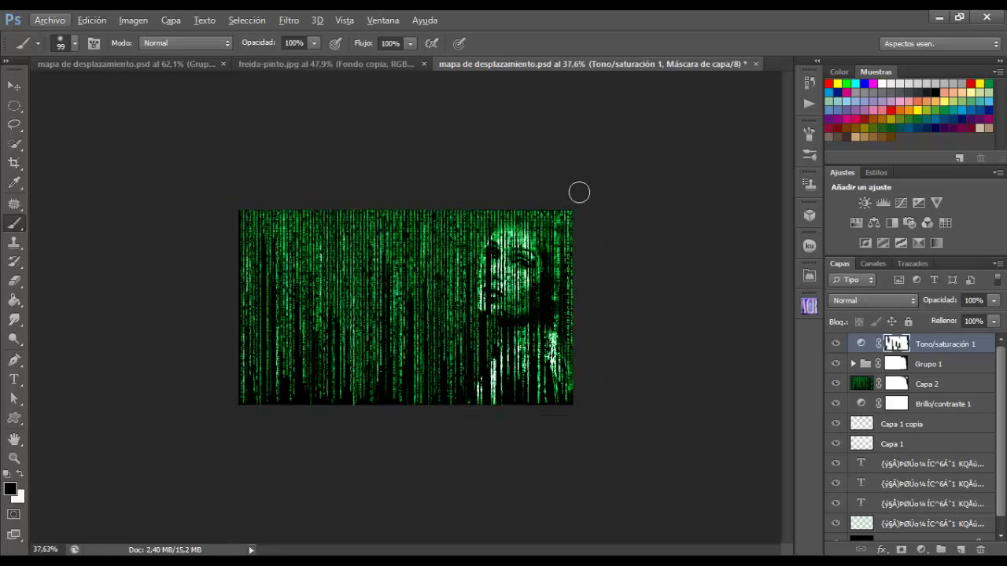
scroll(580, 192, "up", 1)
scroll(580, 187, "up", 1)
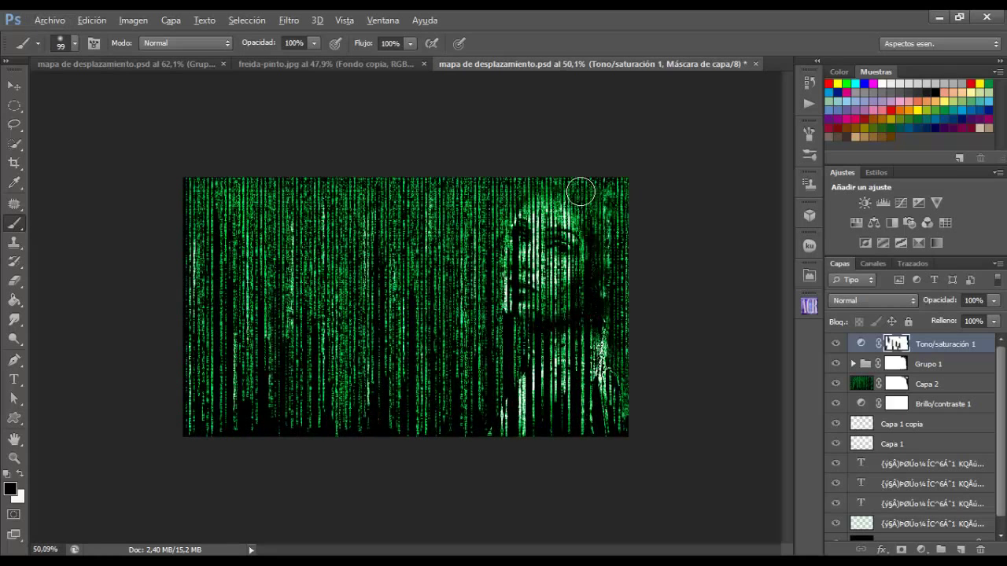
scroll(582, 189, "down", 1)
key("alt")
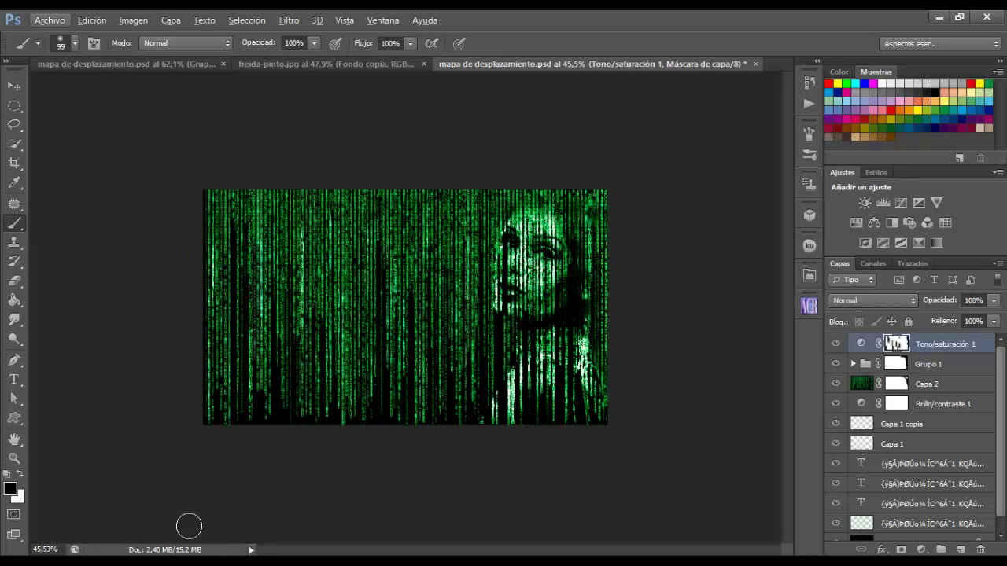